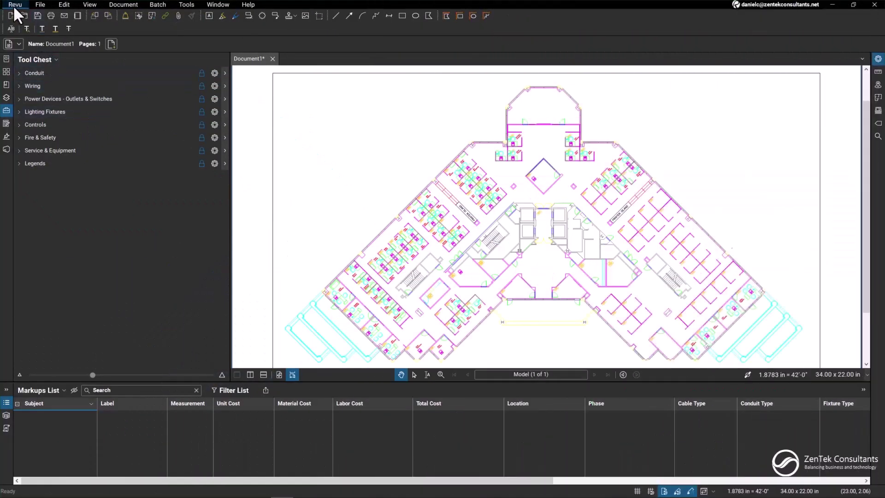
# Check the active tool profile, then browse the Conduit, Wiring, Outlets and Lighting tool sets
pyautogui.click(15, 6)
pyautogui.moveTo(28, 35)
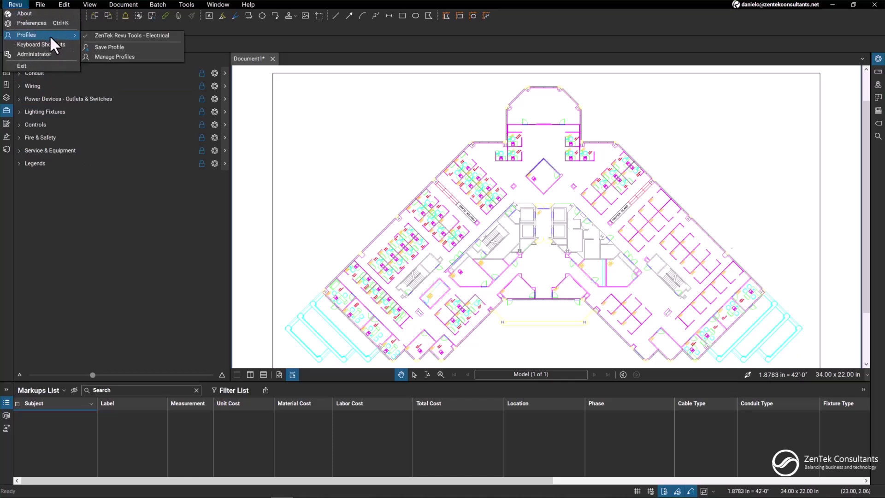
pyautogui.click(114, 38)
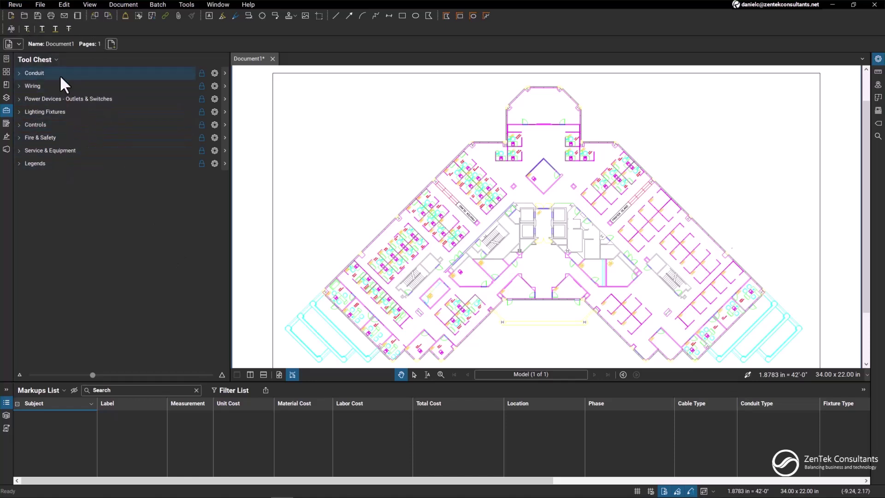
pyautogui.click(44, 74)
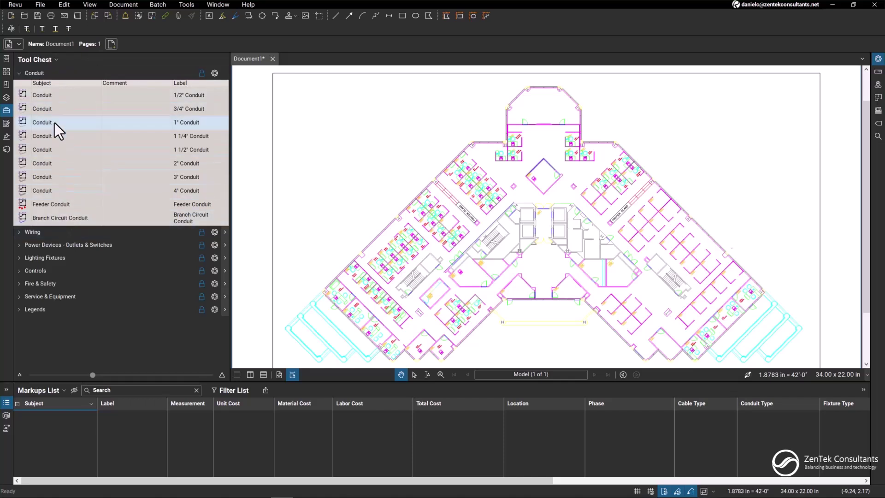
pyautogui.click(44, 74)
pyautogui.click(65, 89)
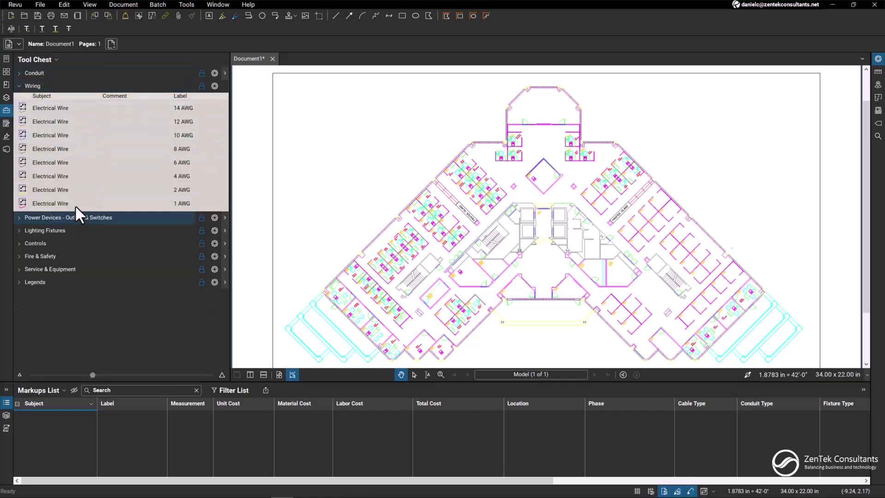
pyautogui.click(57, 80)
pyautogui.click(58, 98)
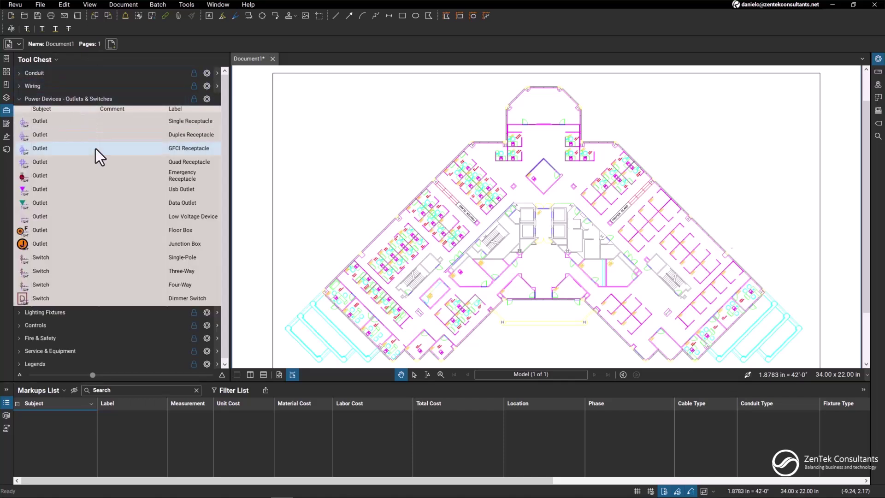
pyautogui.click(72, 101)
pyautogui.click(72, 110)
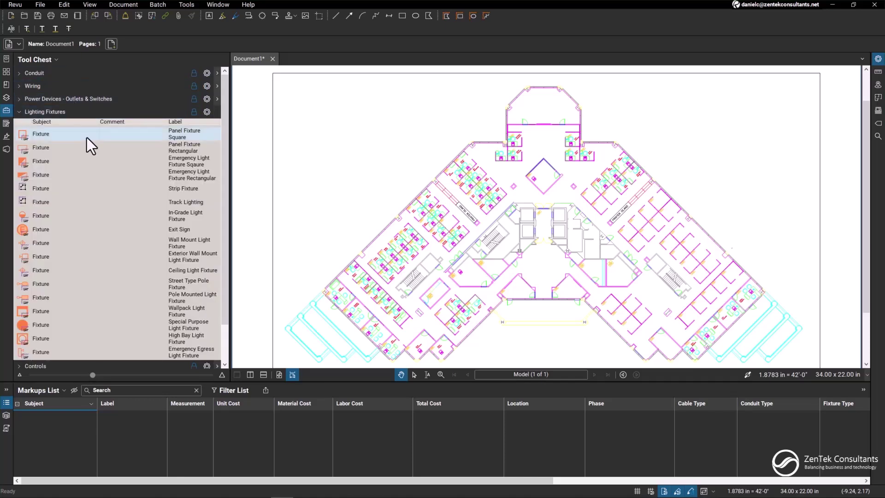
# Expand and collapse the Controls, Service and Equipment, and Legend tool sets
pyautogui.click(75, 111)
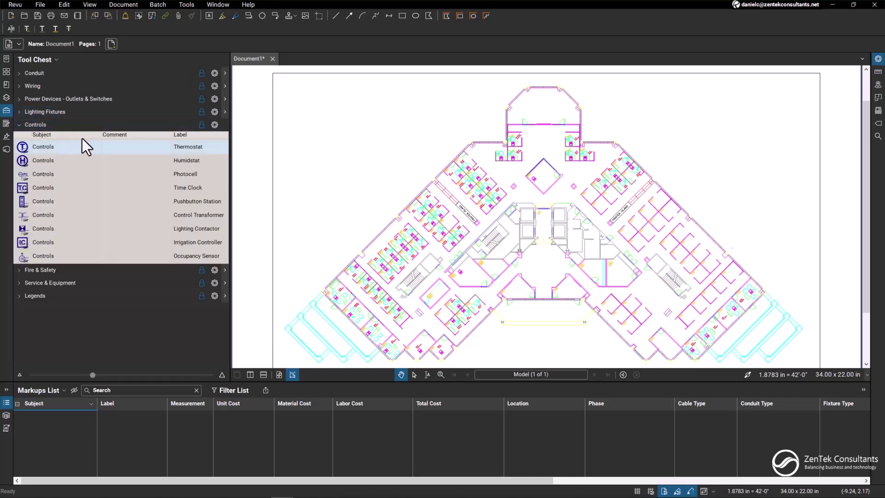
pyautogui.click(69, 124)
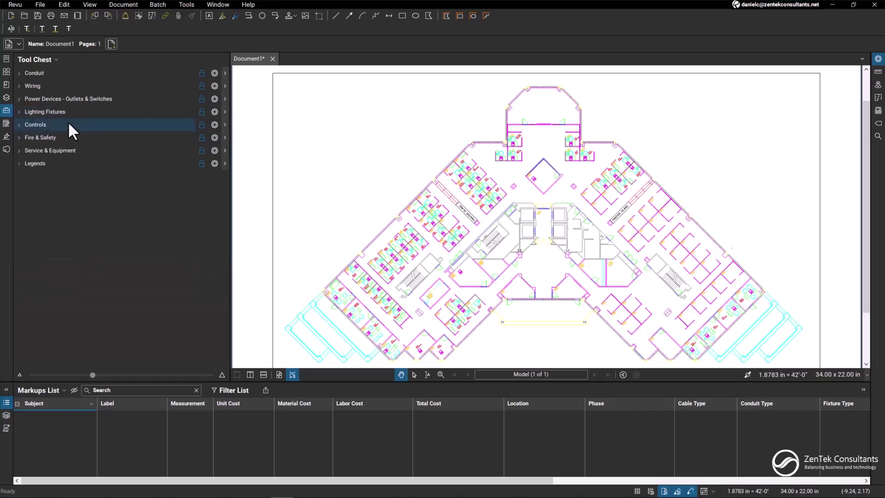
pyautogui.scroll(-2, 89, 222)
pyautogui.scroll(2, 83, 173)
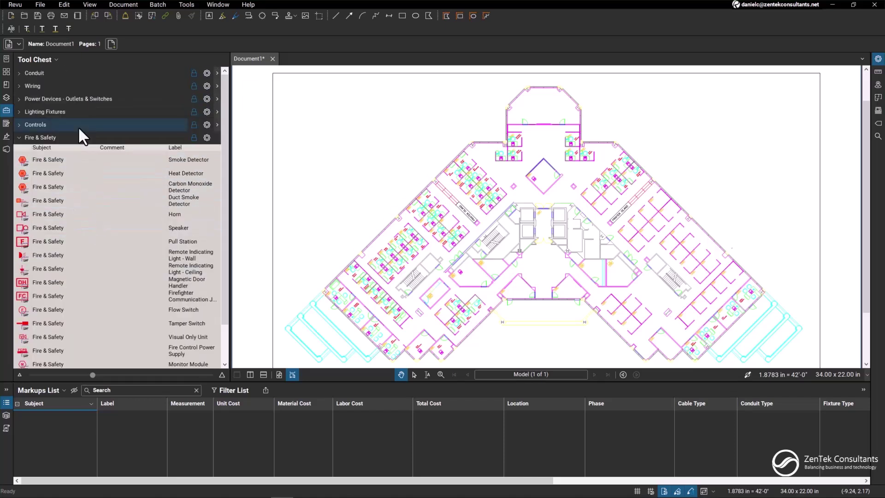
pyautogui.click(68, 137)
pyautogui.click(75, 152)
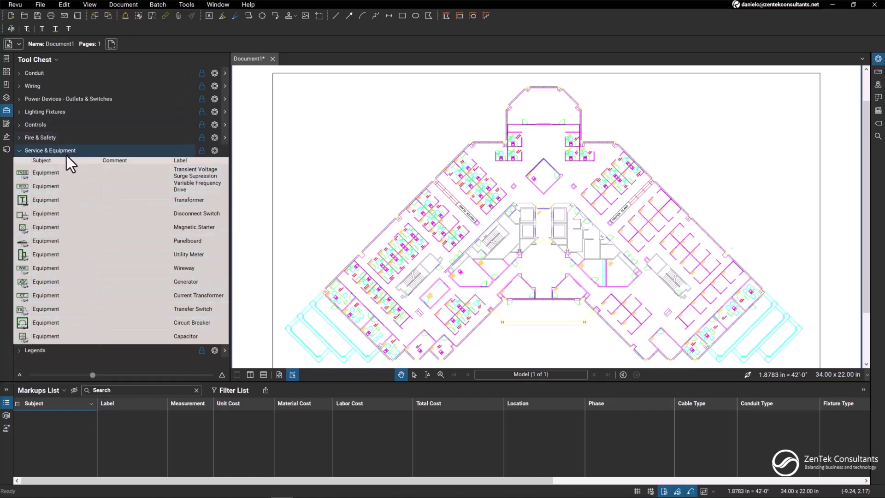
pyautogui.click(69, 151)
pyautogui.click(67, 166)
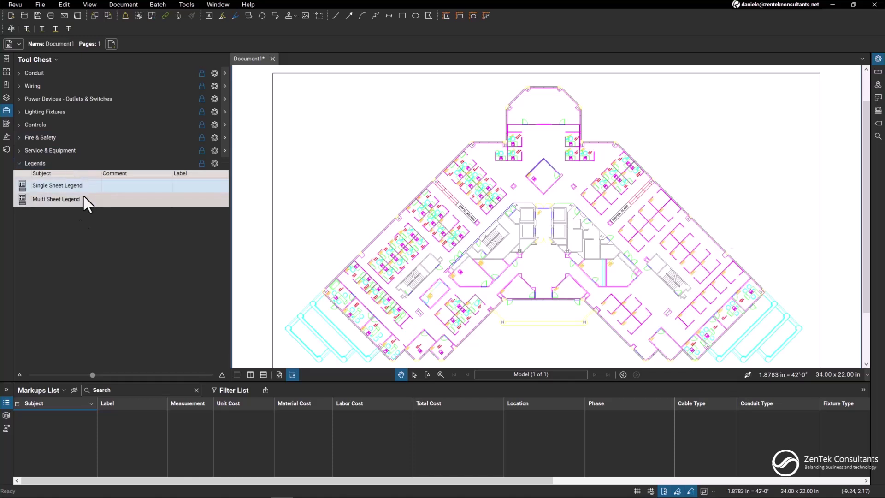
pyautogui.click(62, 165)
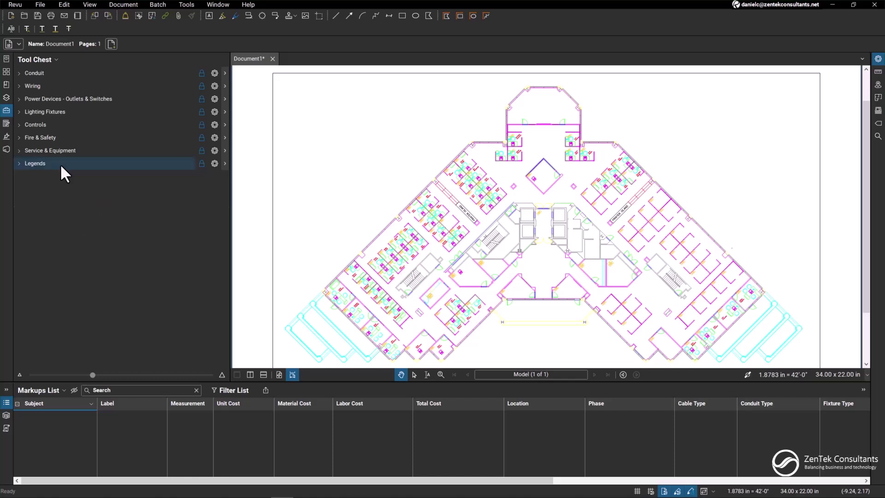
# Revisit the Lighting Fixtures set and finish with the Conduit set expanded
pyautogui.click(75, 73)
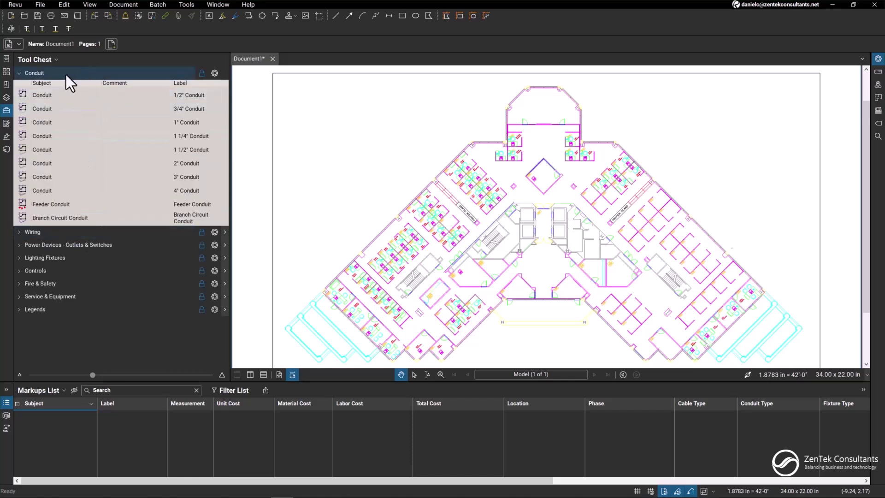
pyautogui.click(66, 74)
pyautogui.click(45, 112)
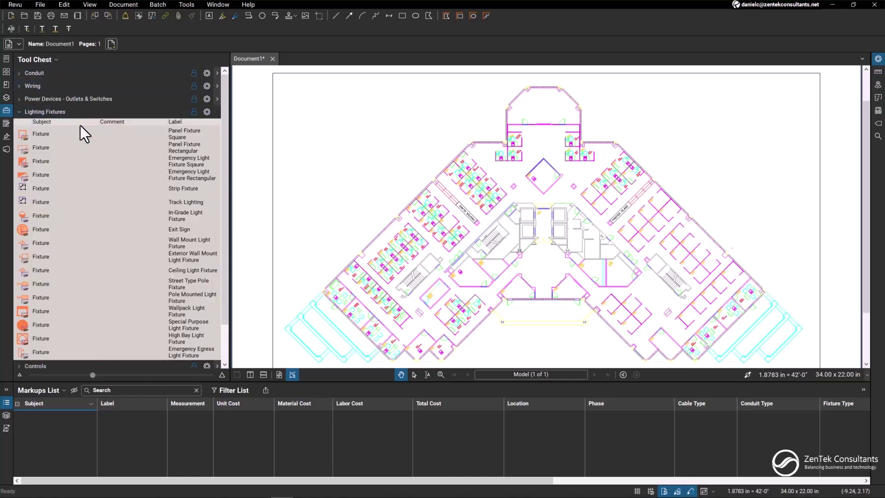
pyautogui.click(59, 111)
pyautogui.click(51, 78)
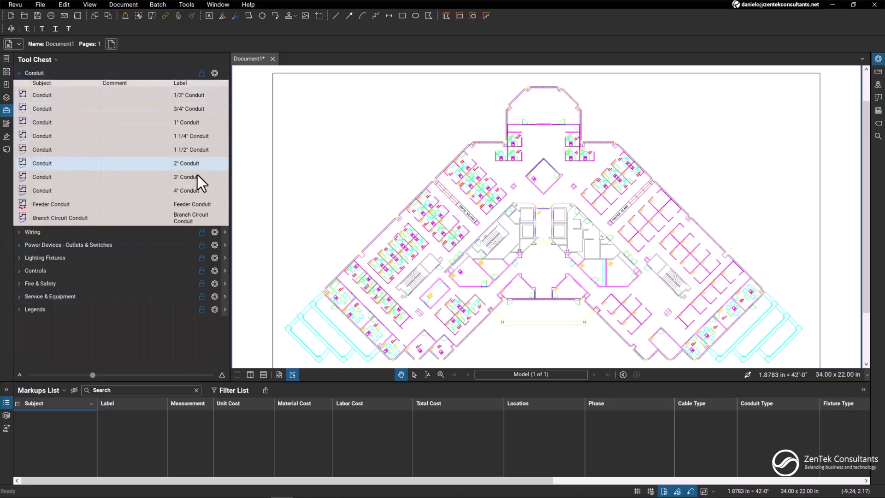
# Draw a 2" conduit polylength with corner points along the upper-left walls, totalling 236'-1"
pyautogui.click(103, 164)
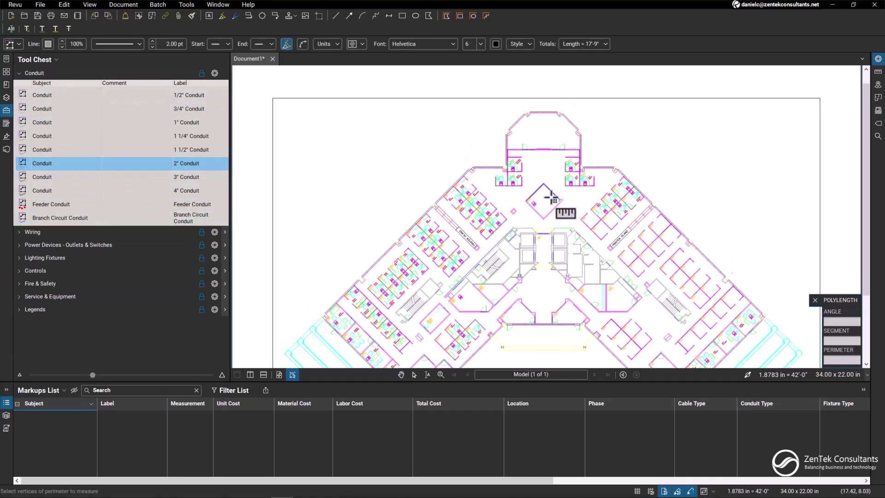
pyautogui.scroll(2, 606, 210)
pyautogui.scroll(2, 598, 213)
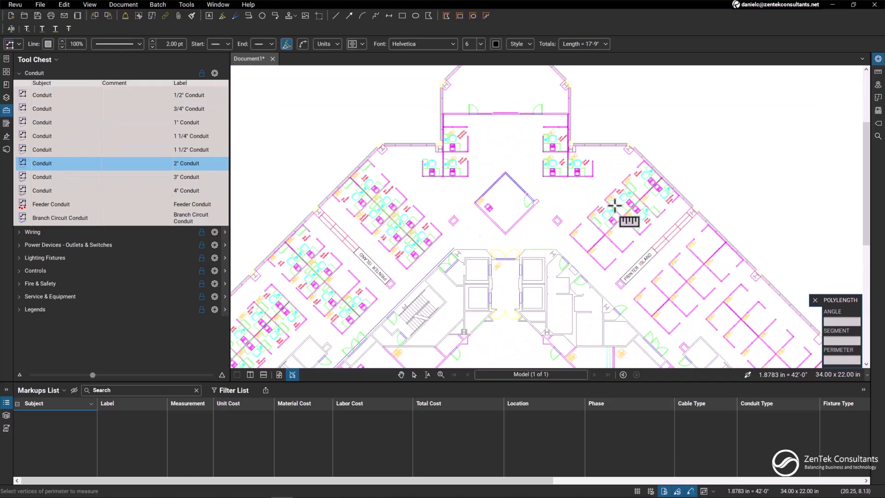
pyautogui.scroll(2, 599, 213)
pyautogui.scroll(2, 623, 193)
pyautogui.moveTo(645, 180); pyautogui.dragTo(658, 182)
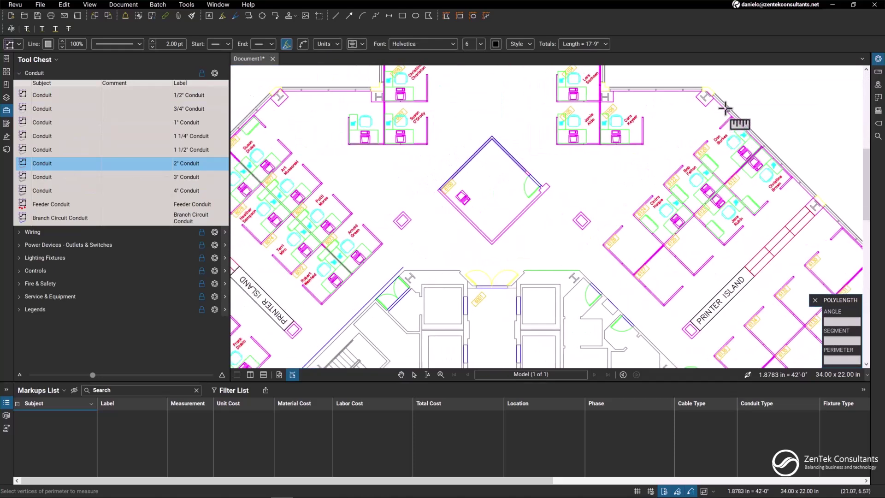
pyautogui.click(582, 258)
pyautogui.click(408, 254)
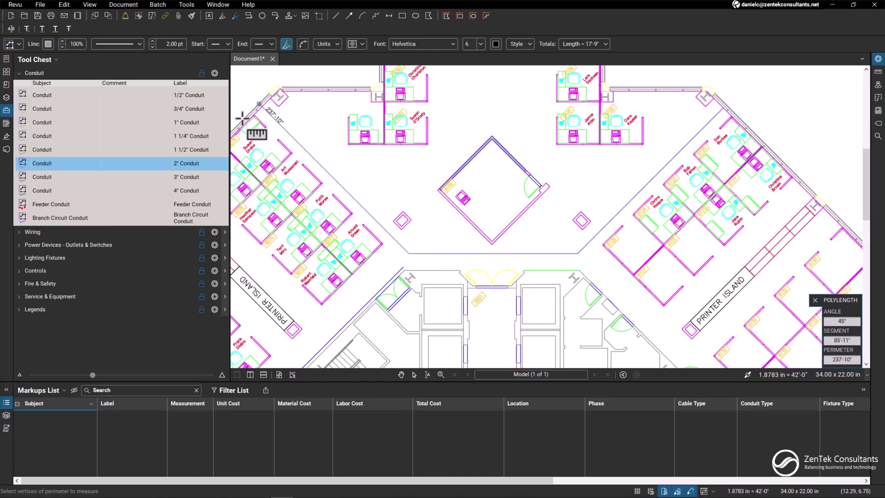
pyautogui.doubleClick(262, 109)
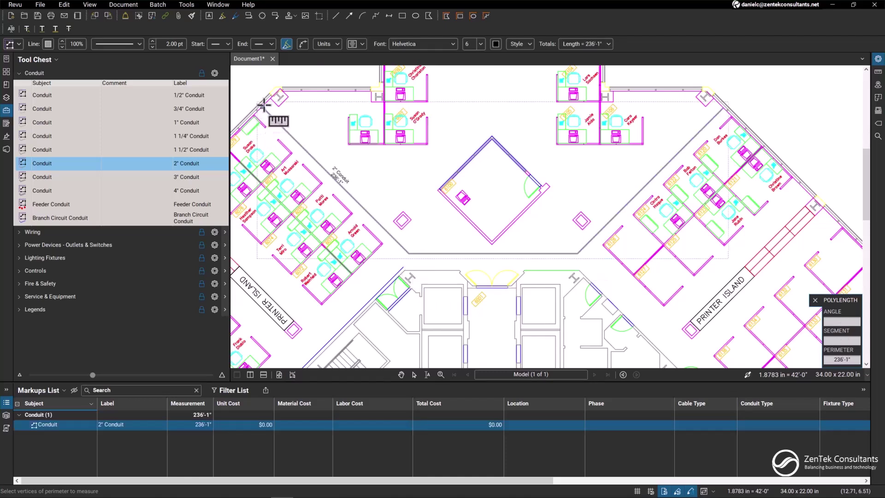
pyautogui.scroll(1, 378, 223)
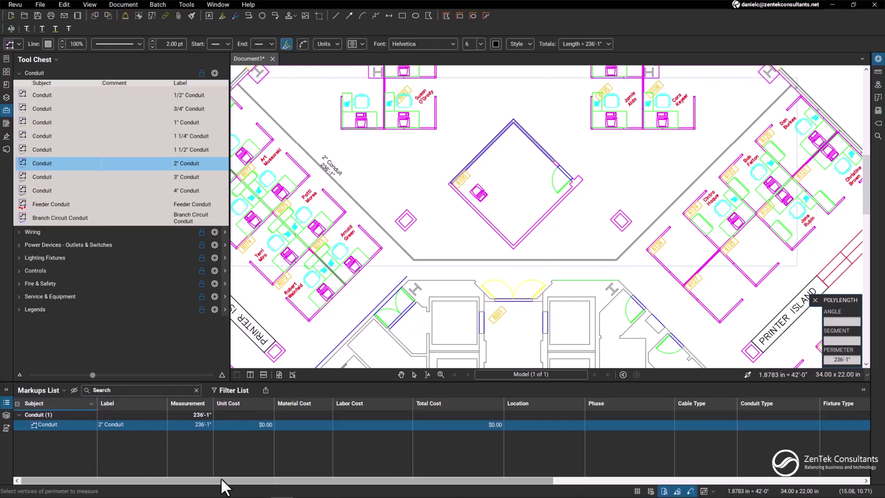
pyautogui.moveTo(226, 480); pyautogui.dragTo(512, 476)
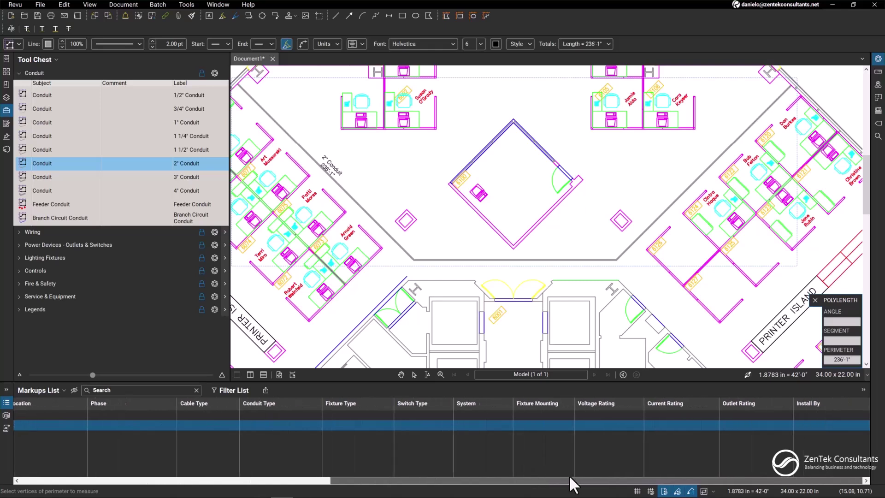
pyautogui.moveTo(569, 480); pyautogui.dragTo(184, 479)
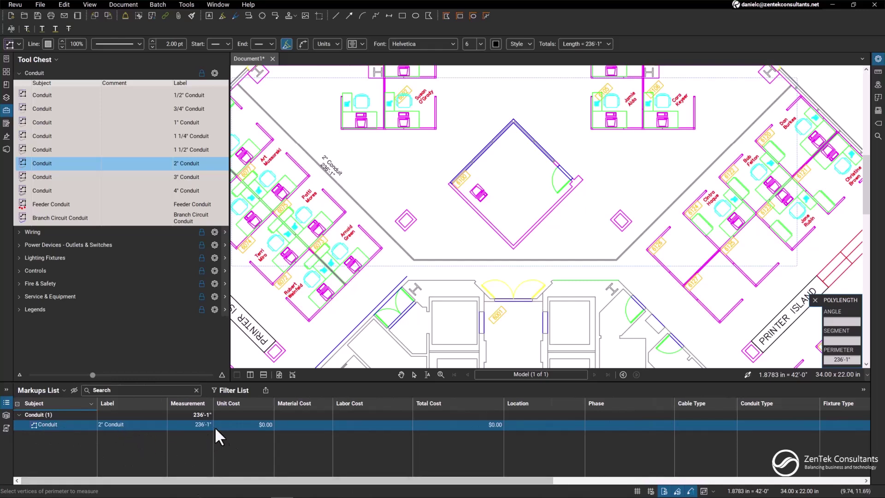
pyautogui.moveTo(197, 480); pyautogui.dragTo(315, 484)
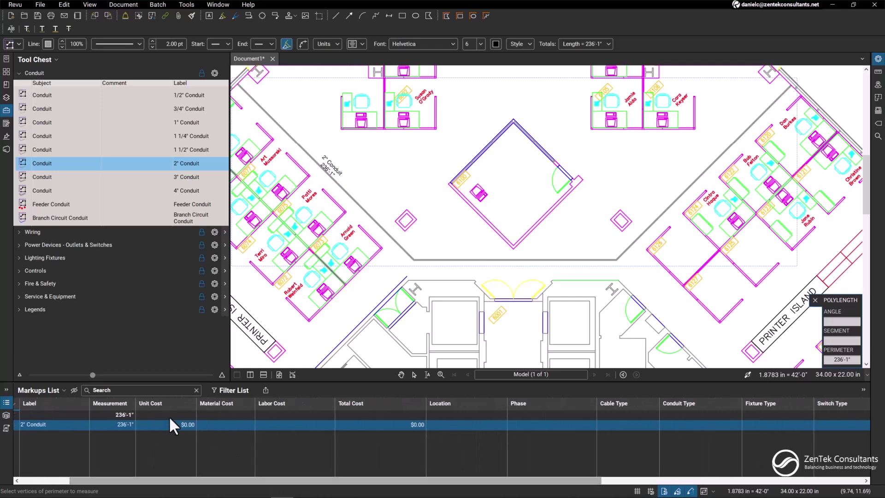
pyautogui.moveTo(384, 479); pyautogui.dragTo(525, 484)
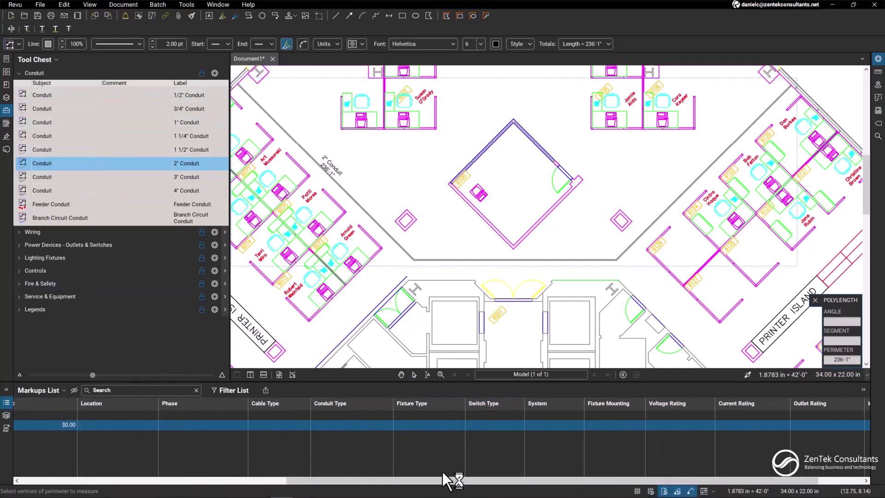
# Set the 2" conduit row to ENT conduit type, 380V voltage rating and 75A current rating
pyautogui.click(380, 423)
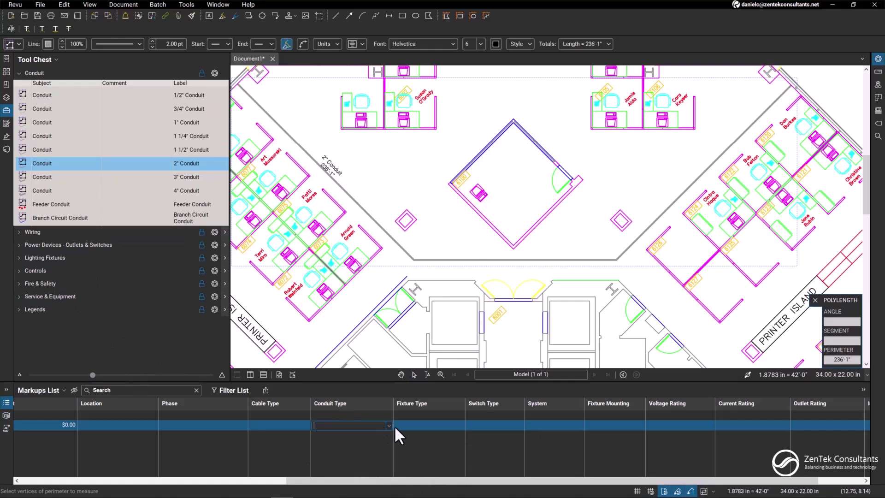
pyautogui.click(388, 426)
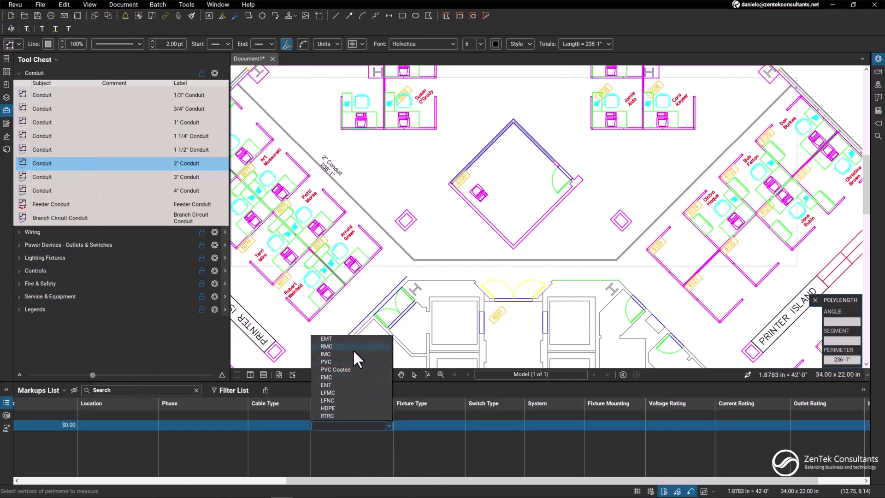
pyautogui.click(333, 385)
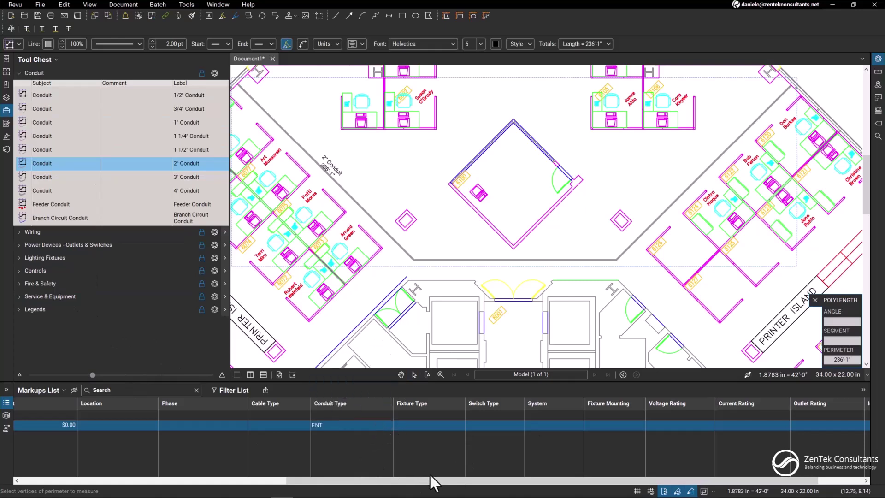
pyautogui.click(440, 482)
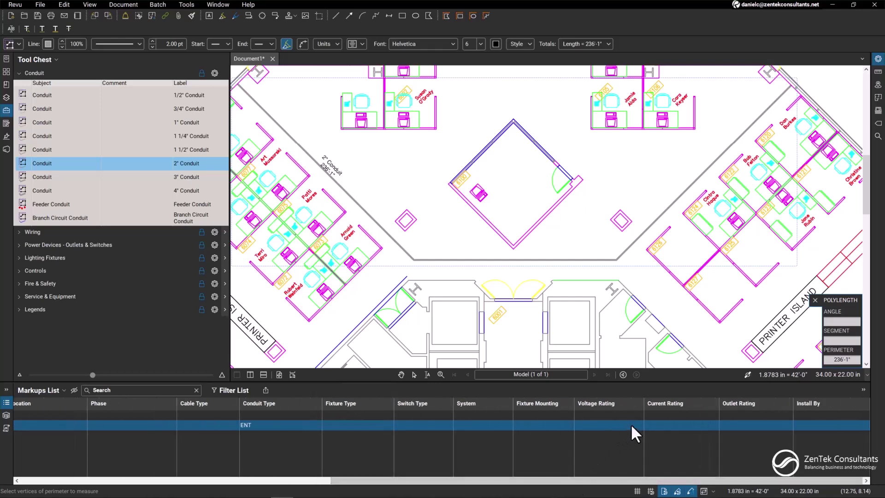
pyautogui.click(635, 422)
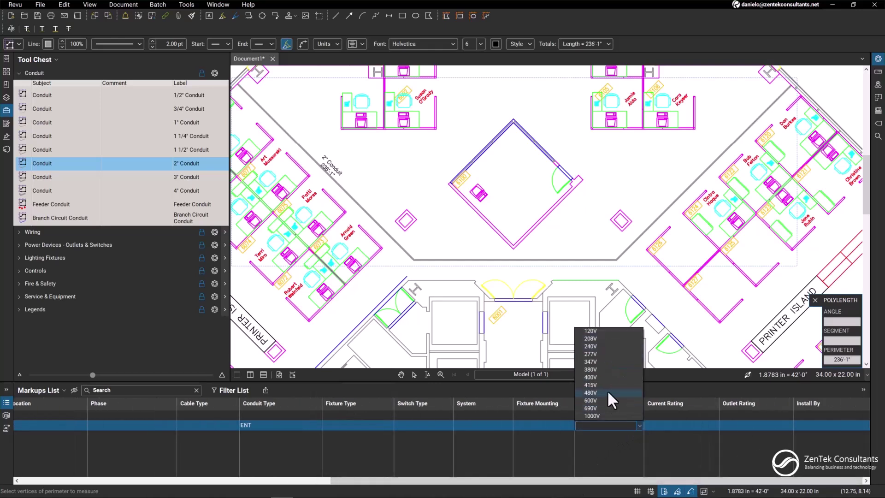
pyautogui.click(601, 371)
pyautogui.click(698, 425)
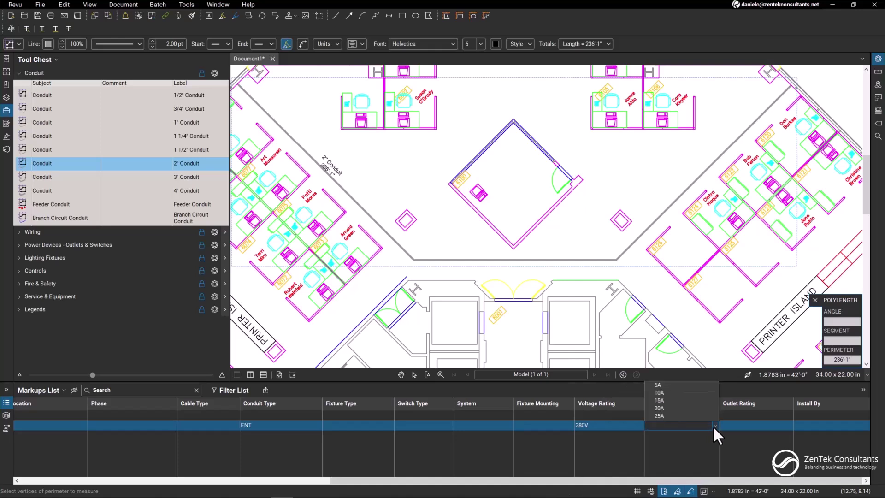
pyautogui.click(714, 426)
pyautogui.click(658, 284)
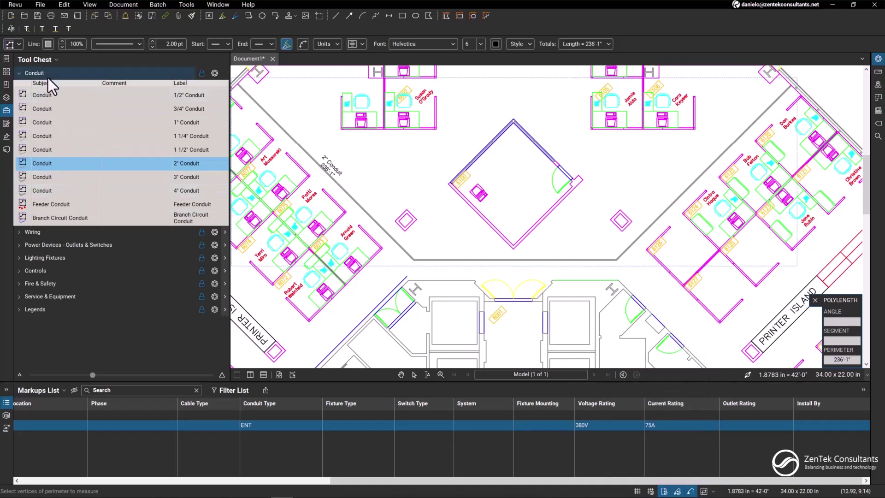
# Trace a 236'-1" 14 AWG wire run from the corridor corner through two bends
pyautogui.click(34, 73)
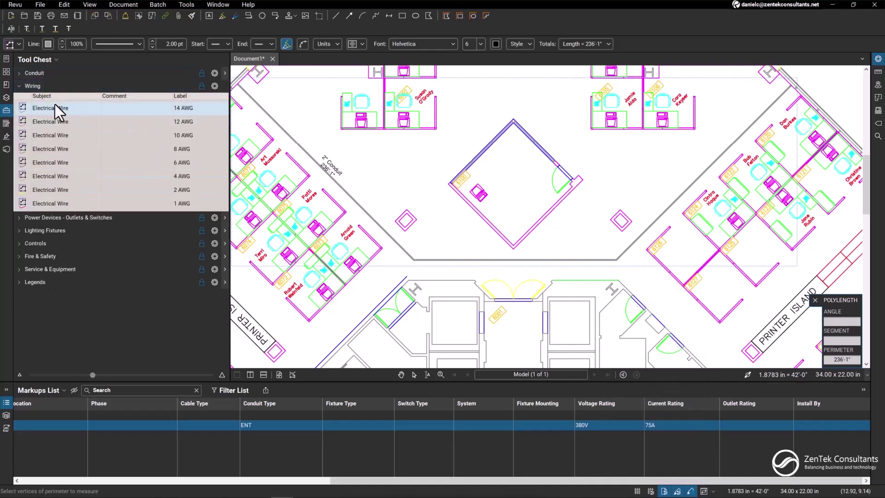
pyautogui.click(49, 108)
pyautogui.scroll(-3, 388, 236)
pyautogui.scroll(3, 665, 245)
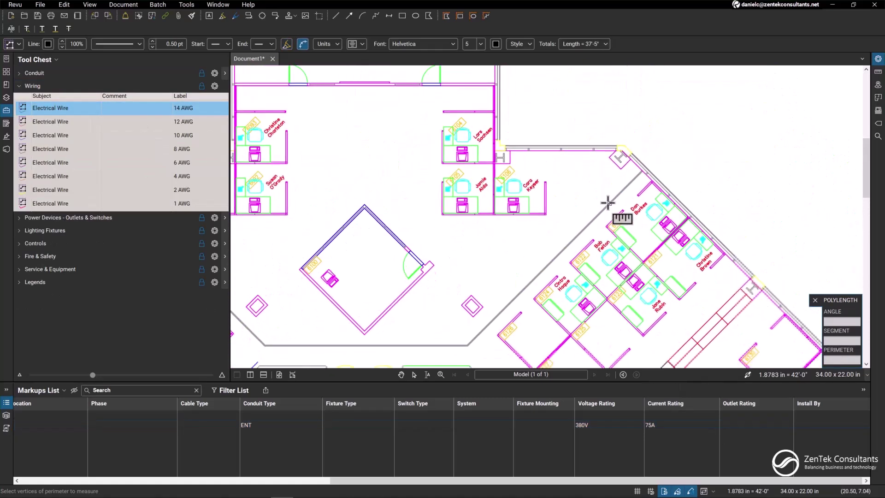
pyautogui.scroll(2, 623, 287)
pyautogui.scroll(2, 623, 286)
pyautogui.scroll(2, 595, 138)
pyautogui.scroll(2, 623, 132)
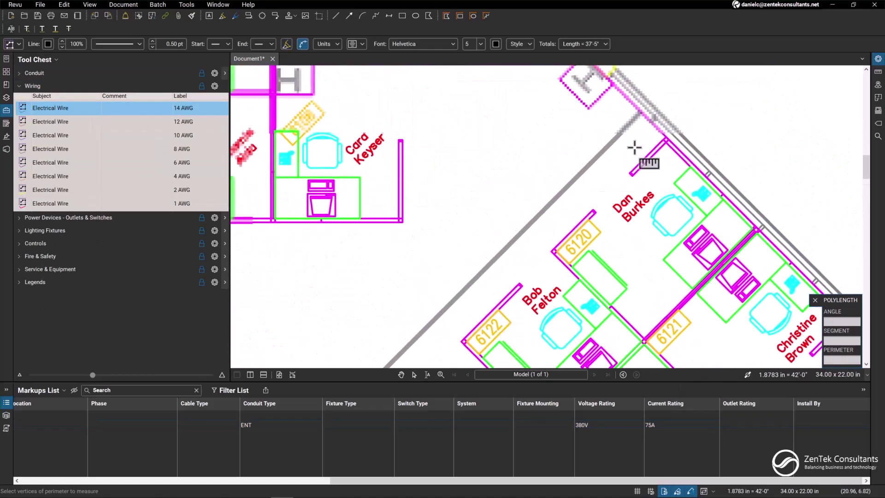
pyautogui.click(641, 113)
pyautogui.scroll(-5, 484, 277)
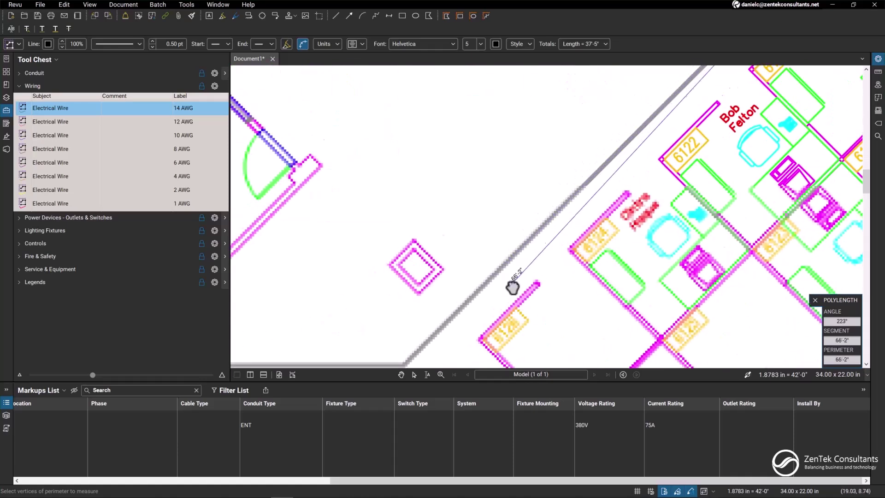
pyautogui.scroll(-3, 484, 277)
pyautogui.click(508, 225)
pyautogui.scroll(-4, 508, 225)
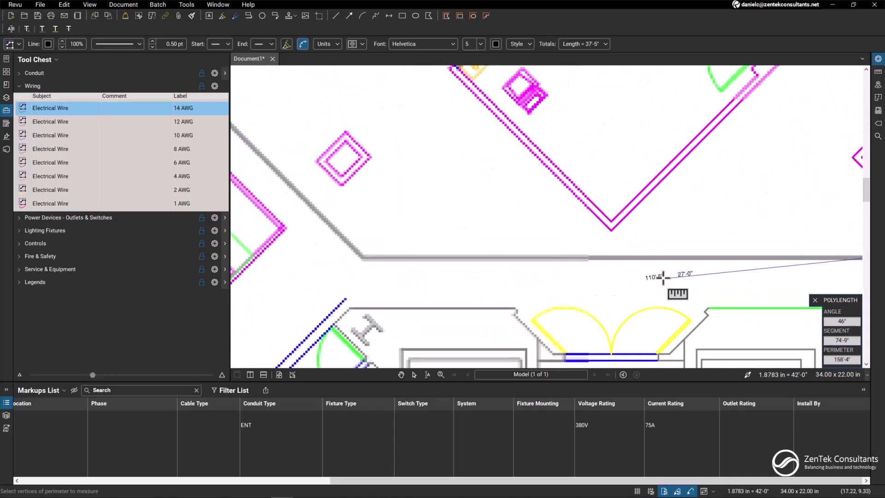
pyautogui.click(362, 257)
pyautogui.scroll(-4, 362, 257)
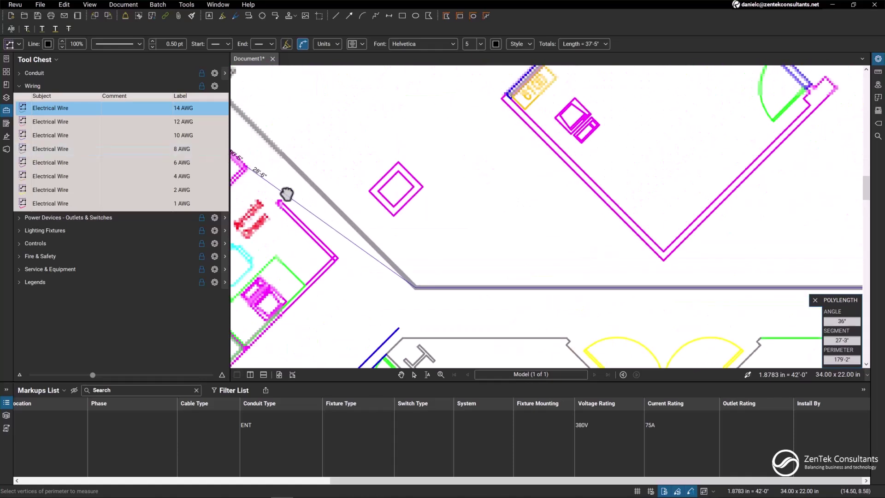
pyautogui.scroll(4, 415, 290)
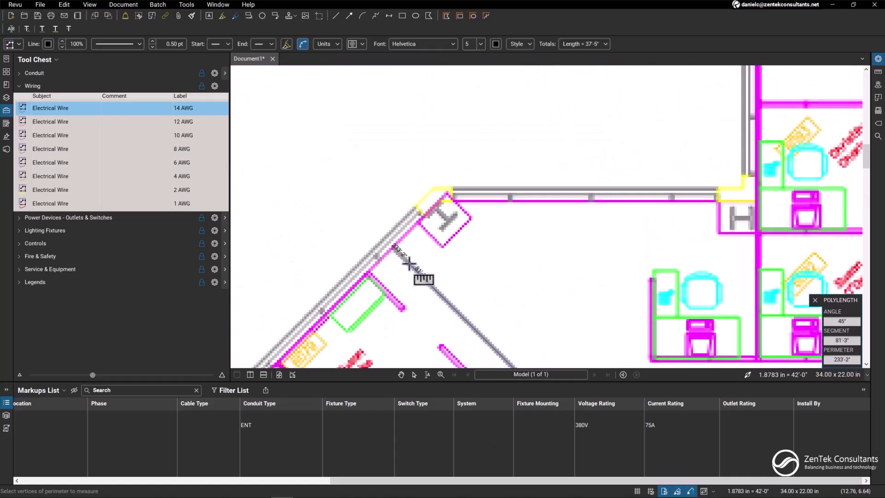
pyautogui.doubleClick(397, 248)
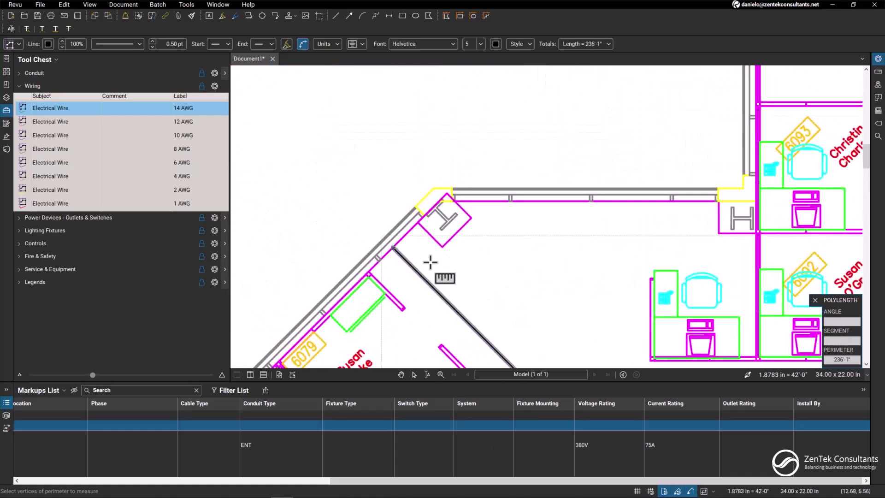
pyautogui.moveTo(429, 297)
pyautogui.mouseDown()
pyautogui.moveTo(603, 311)
pyautogui.moveTo(510, 240)
pyautogui.mouseUp()
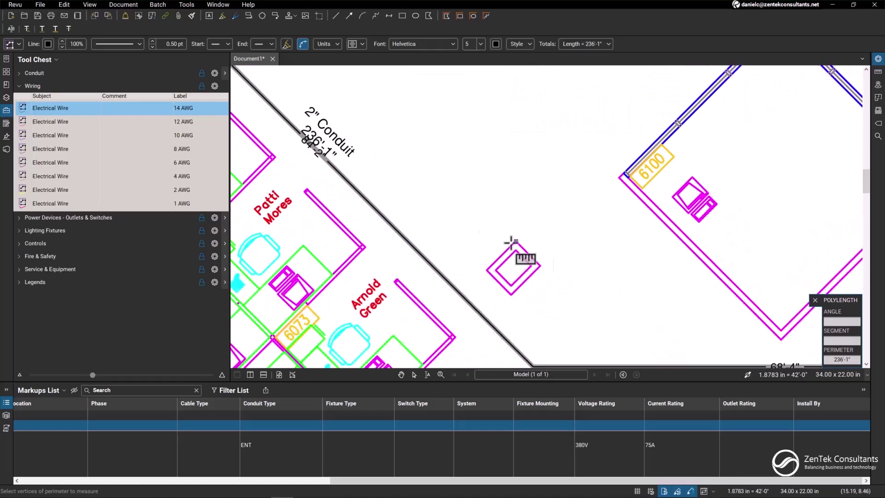
pyautogui.moveTo(415, 481); pyautogui.dragTo(207, 481)
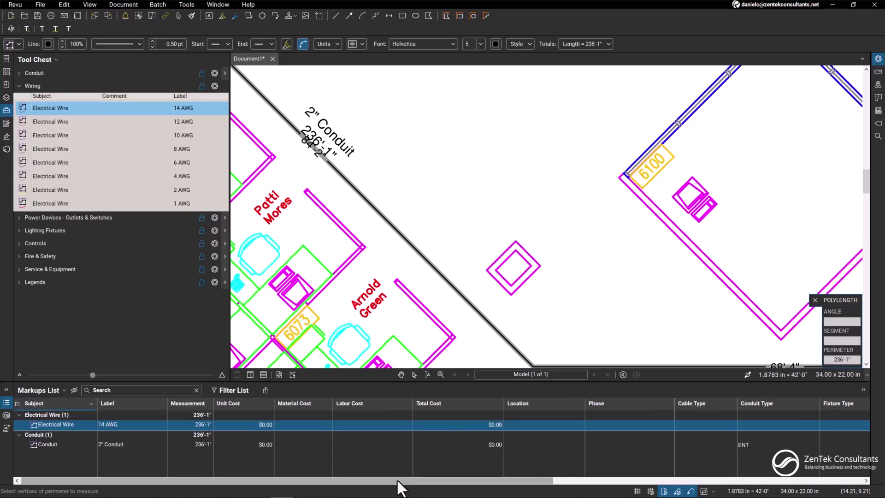
pyautogui.moveTo(365, 480)
pyautogui.mouseDown()
pyautogui.moveTo(745, 479)
pyautogui.moveTo(207, 479)
pyautogui.mouseUp()
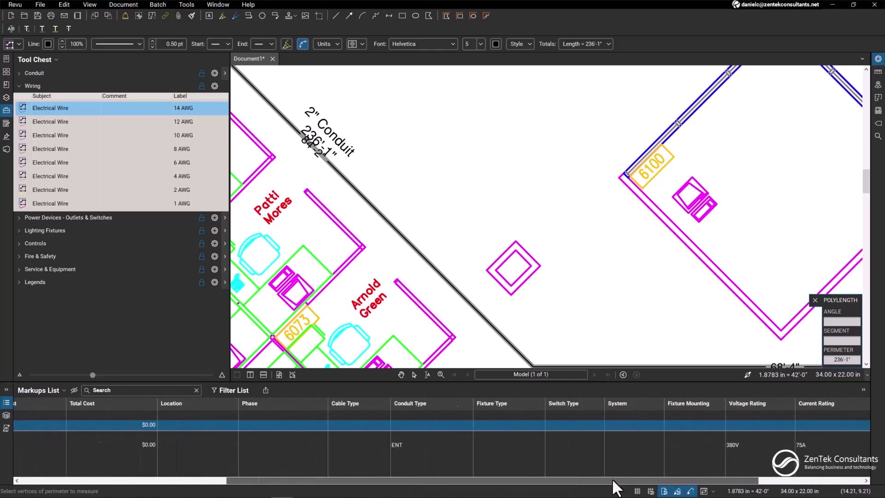
# Enter 'Office 200' as location and 'In transit' as phase on the 14 AWG wire row
pyautogui.click(538, 421)
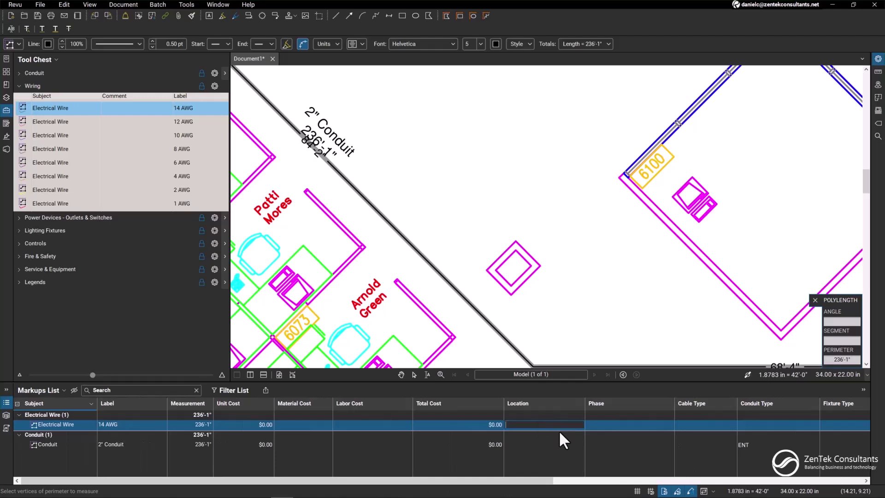
pyautogui.click(604, 423)
pyautogui.write('In transit')
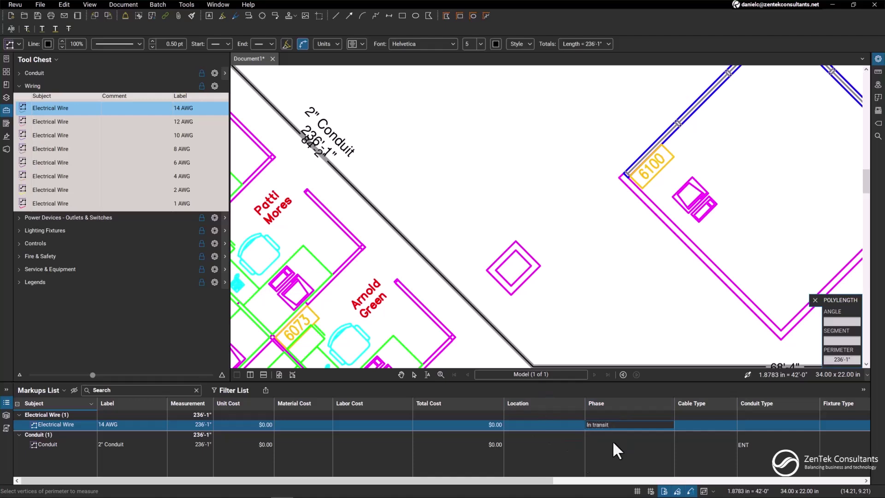
pyautogui.click(531, 425)
pyautogui.write('Office 200')
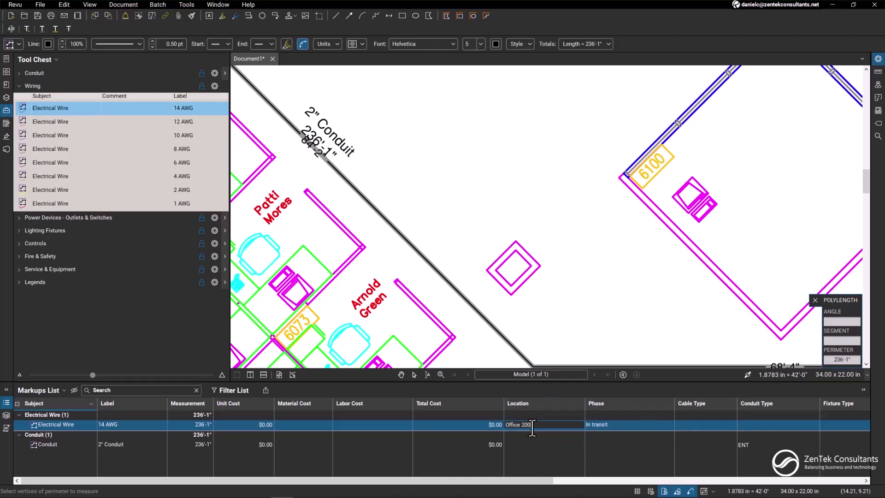
# Place five duplex receptacle counts, then select the receptacle outlet row in the Markups List
pyautogui.click(44, 86)
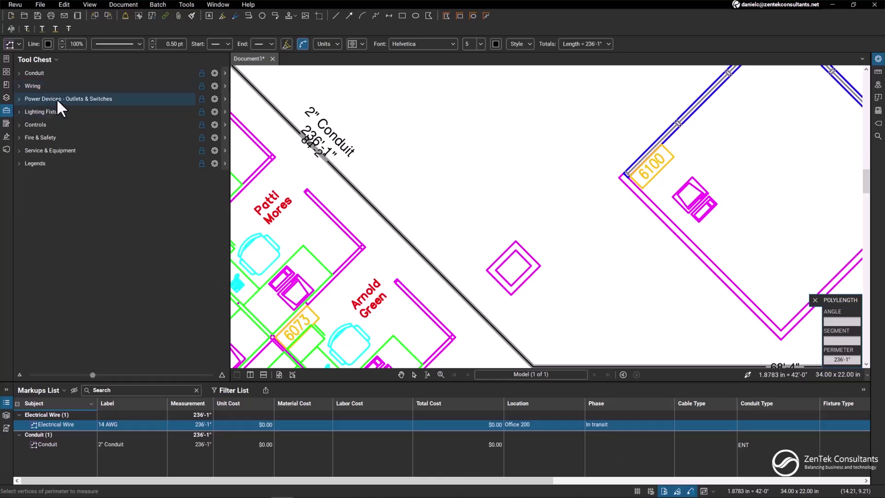
pyautogui.click(56, 98)
pyautogui.click(77, 258)
pyautogui.scroll(-3, 428, 187)
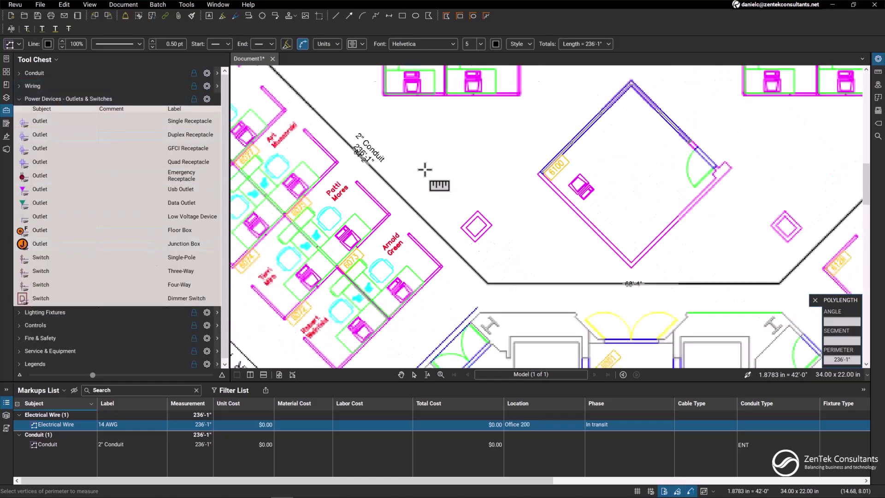
pyautogui.scroll(3, 500, 176)
pyautogui.scroll(-3, 499, 177)
pyautogui.scroll(3, 415, 297)
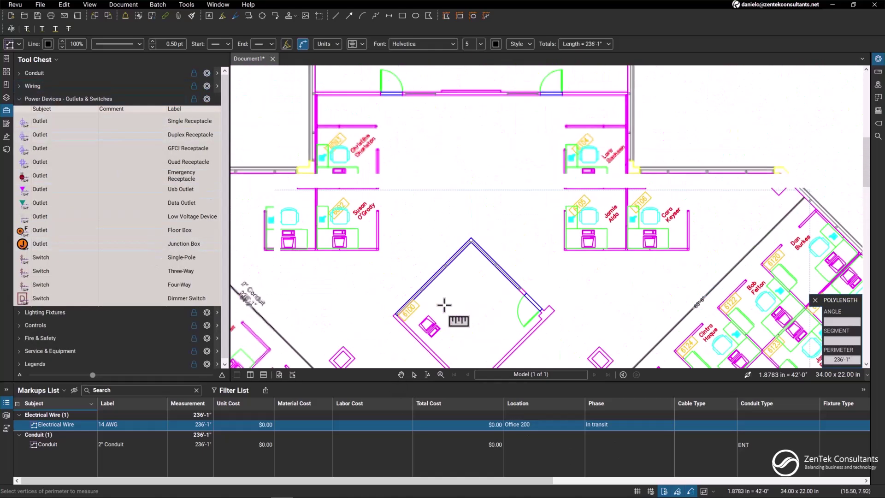
pyautogui.scroll(-2, 444, 306)
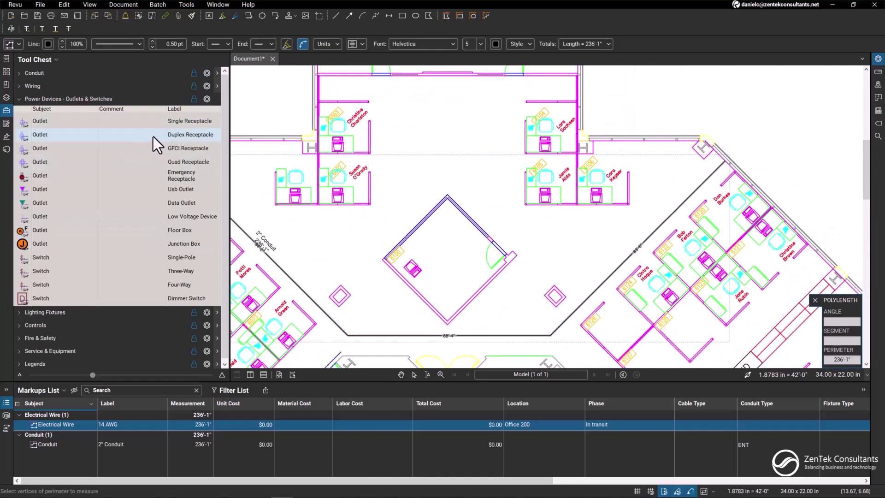
pyautogui.click(153, 136)
pyautogui.scroll(2, 374, 228)
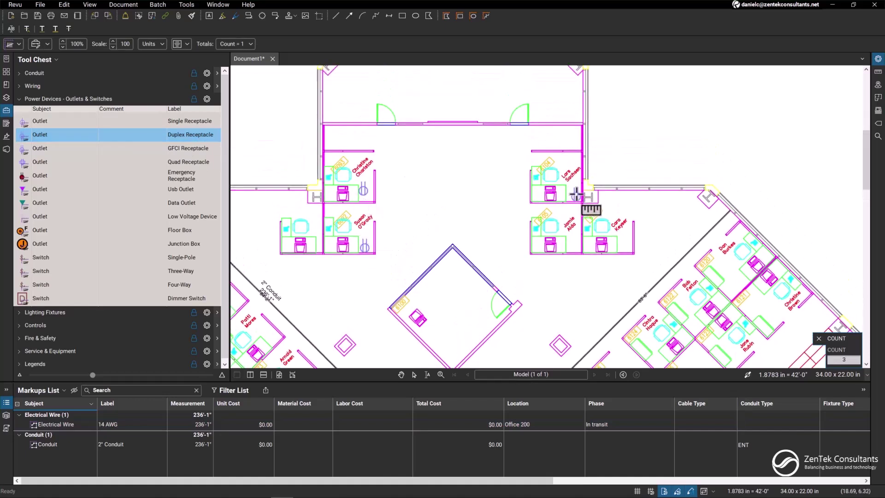
pyautogui.press('Escape')
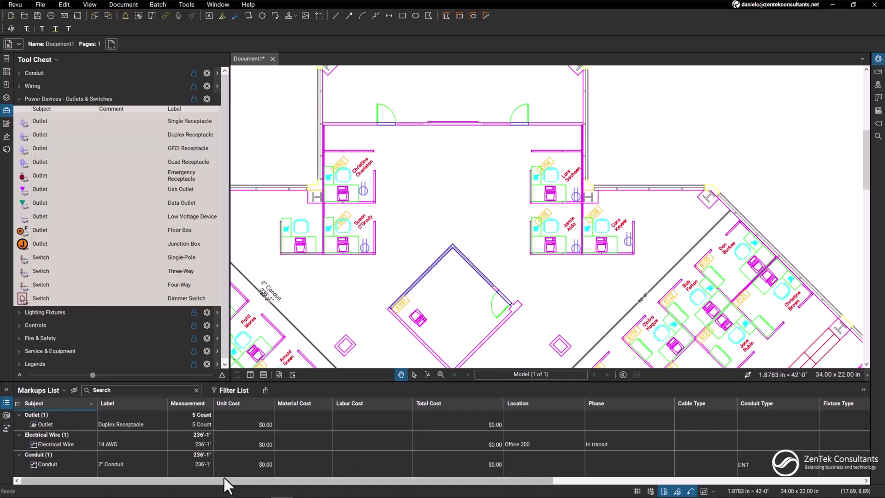
pyautogui.click(138, 464)
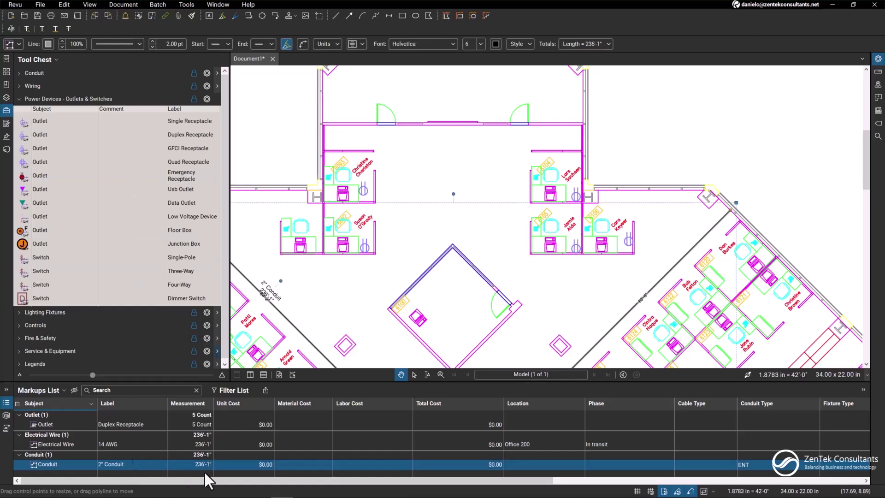
pyautogui.click(142, 424)
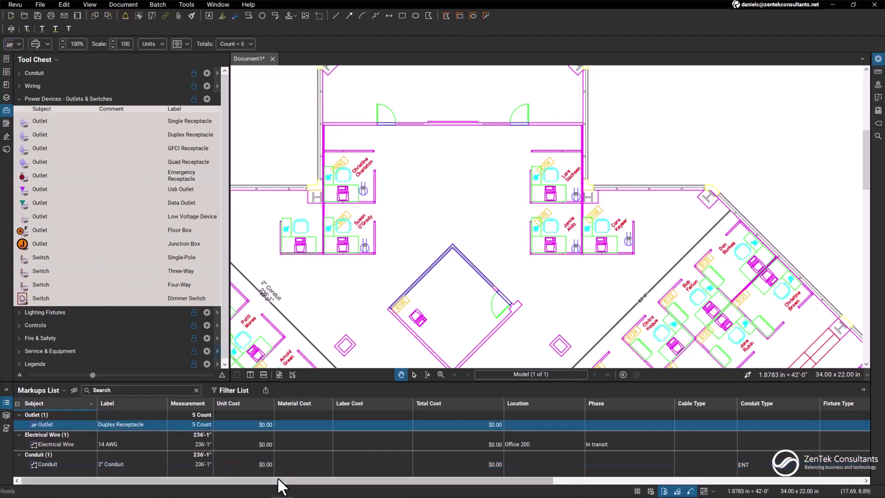
pyautogui.moveTo(279, 479); pyautogui.dragTo(632, 478)
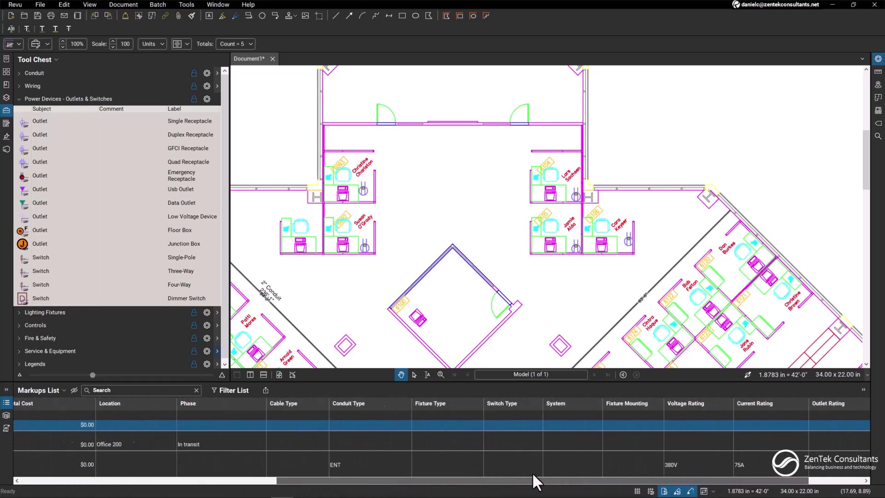
# Choose 20A as the Duplex Receptacle row's outlet rating
pyautogui.click(754, 424)
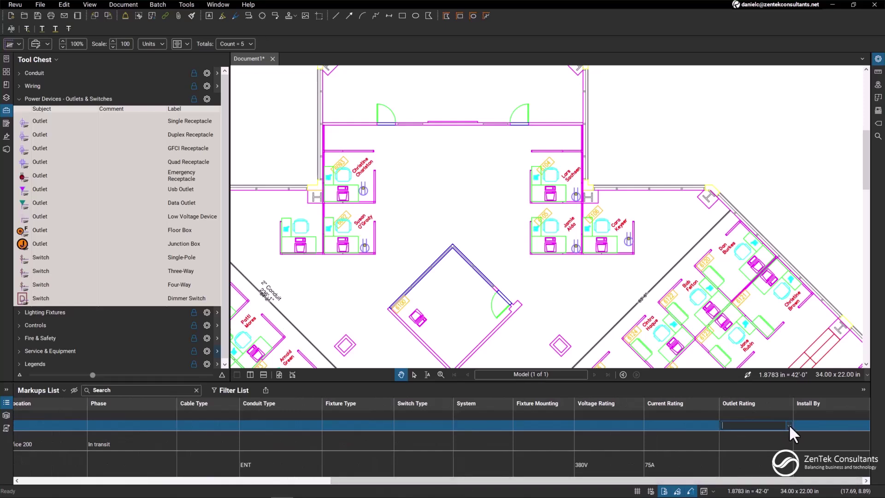
pyautogui.click(789, 424)
pyautogui.click(754, 441)
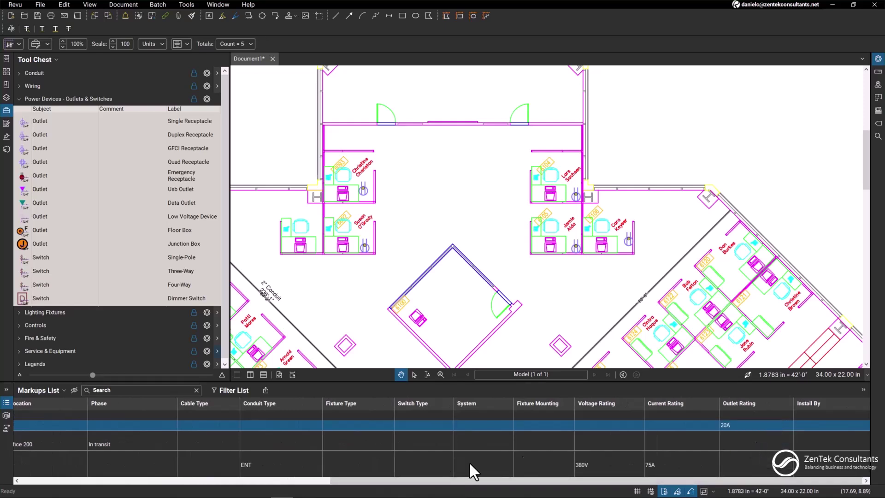
# Place five dimmer switch counts at the desks
pyautogui.click(48, 297)
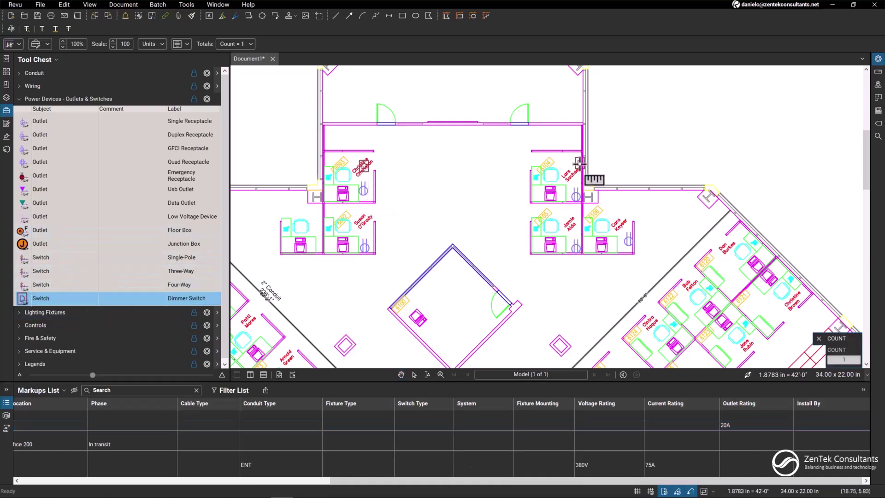
pyautogui.click(628, 225)
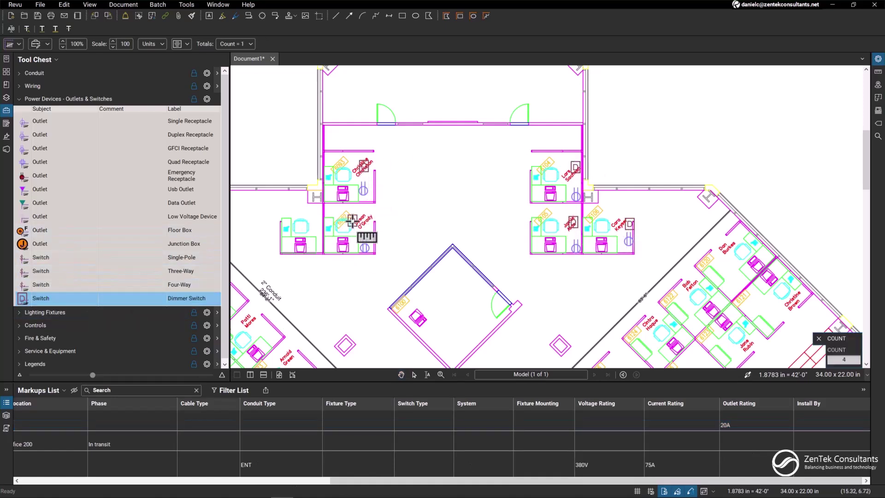
pyautogui.press('Escape')
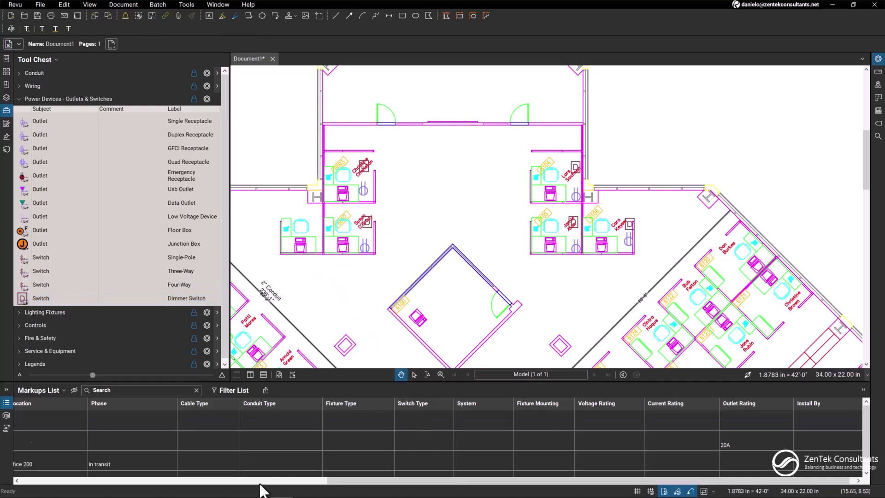
# Set the Dimmer Switch row's switch type to Slide
pyautogui.moveTo(265, 482); pyautogui.dragTo(239, 481)
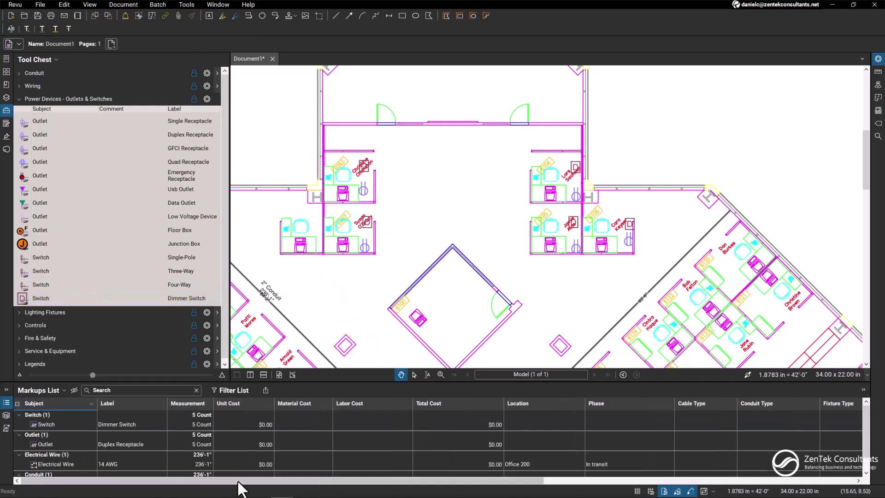
pyautogui.click(134, 424)
pyautogui.moveTo(333, 482)
pyautogui.mouseDown()
pyautogui.moveTo(528, 491)
pyautogui.moveTo(567, 485)
pyautogui.mouseUp()
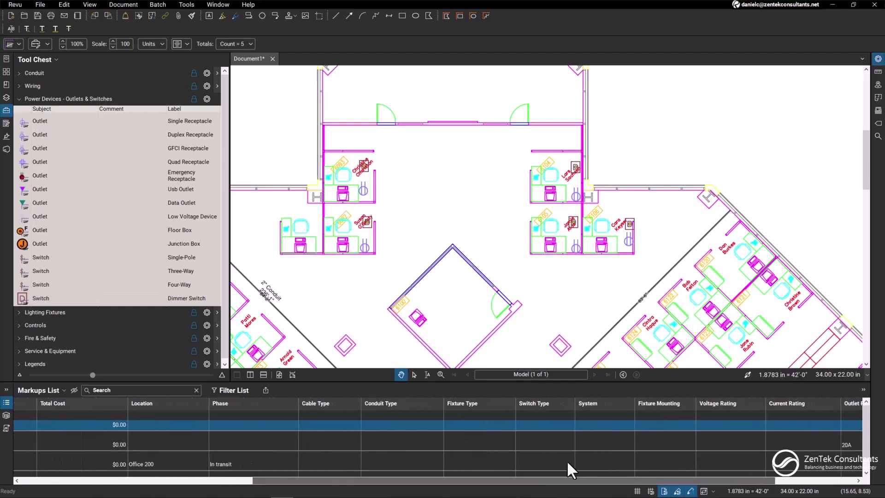
pyautogui.click(569, 424)
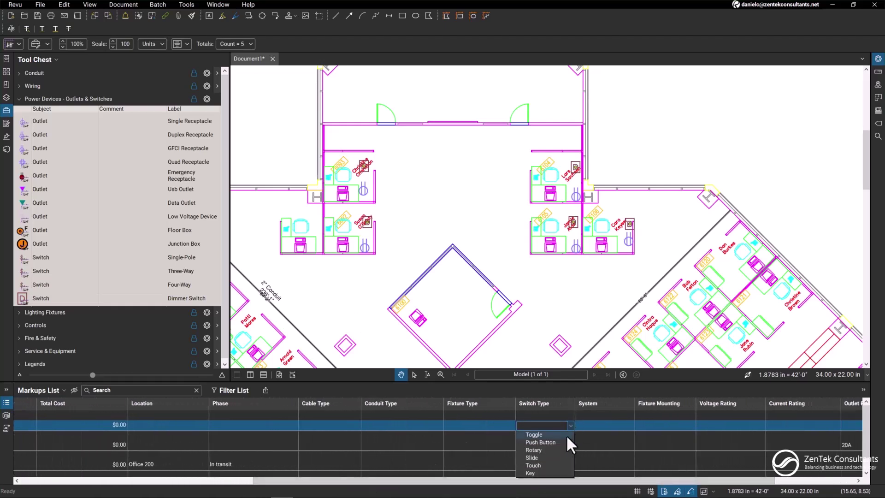
pyautogui.click(549, 463)
# Place Exit Sign fixtures beside the left and right top doors
pyautogui.click(49, 98)
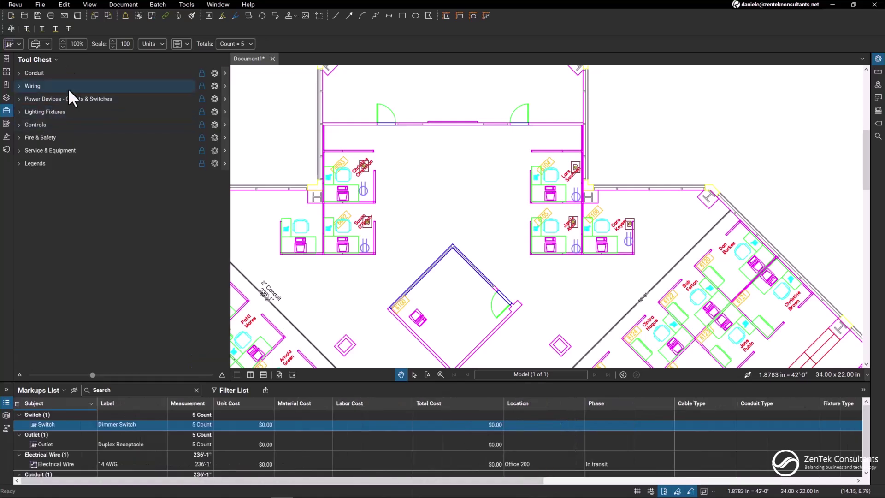
pyautogui.click(46, 112)
pyautogui.scroll(-2, 128, 156)
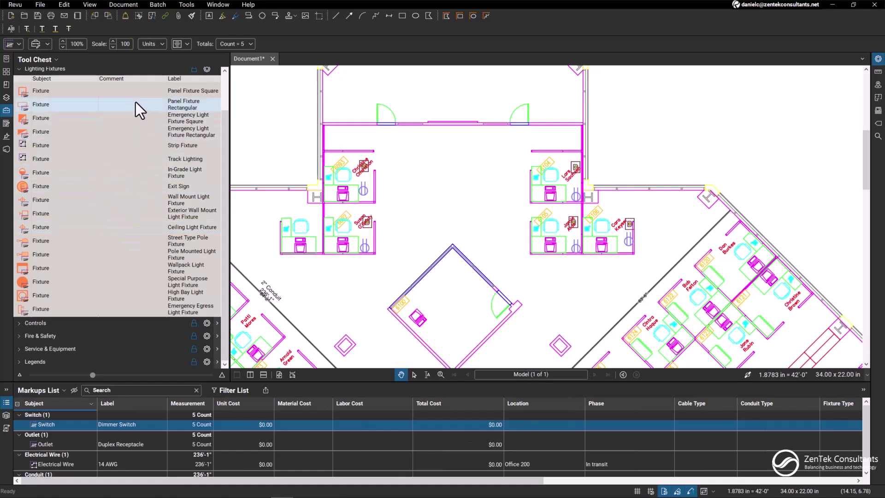
pyautogui.scroll(2, 111, 207)
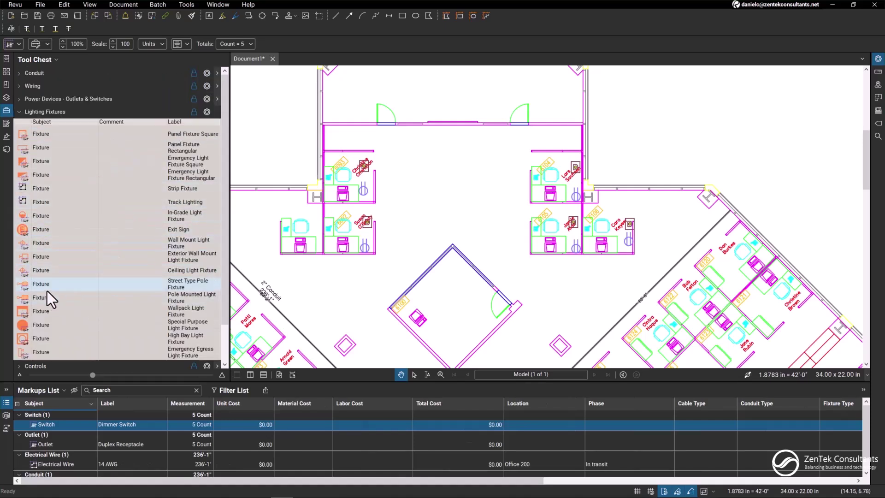
pyautogui.click(56, 229)
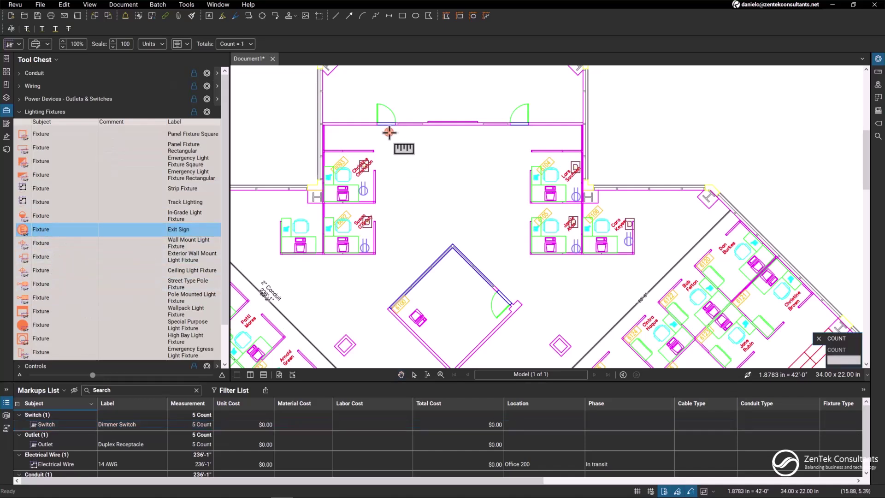
pyautogui.click(389, 132)
pyautogui.click(524, 132)
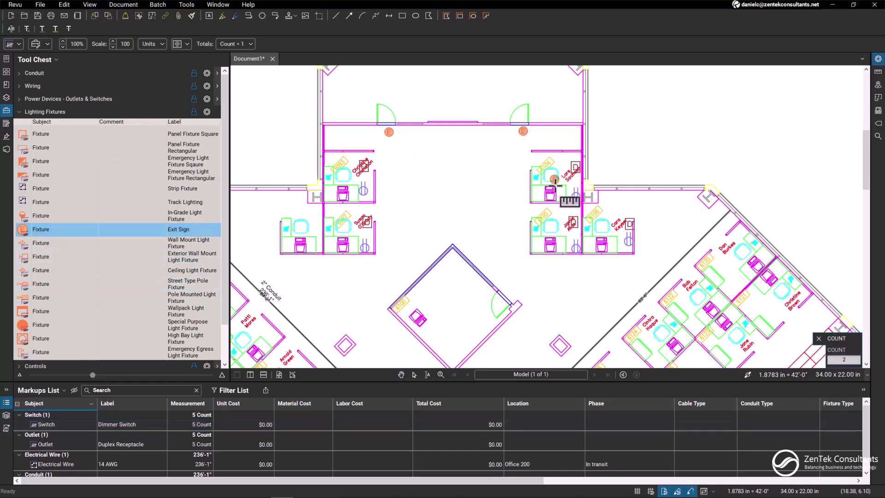
pyautogui.press('Escape')
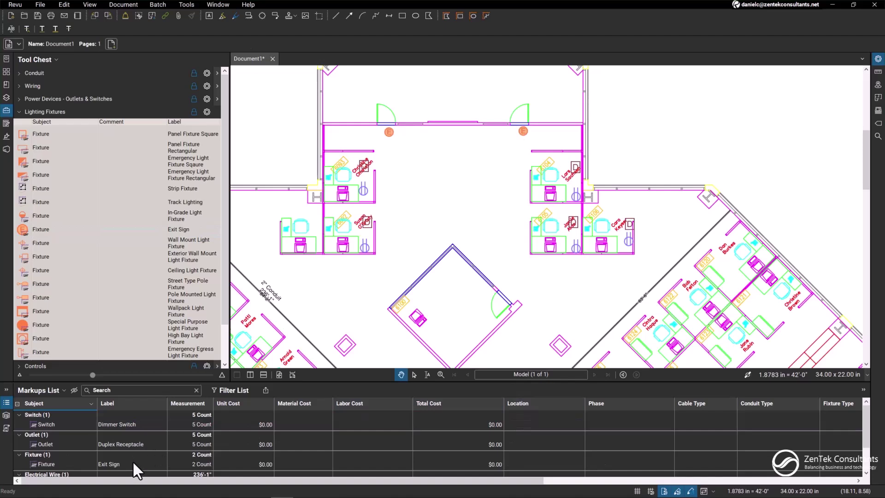
# Change the Exit Sign row's fixture type from Halogen to the custom value 'Example'
pyautogui.click(132, 462)
pyautogui.moveTo(290, 481); pyautogui.dragTo(532, 481)
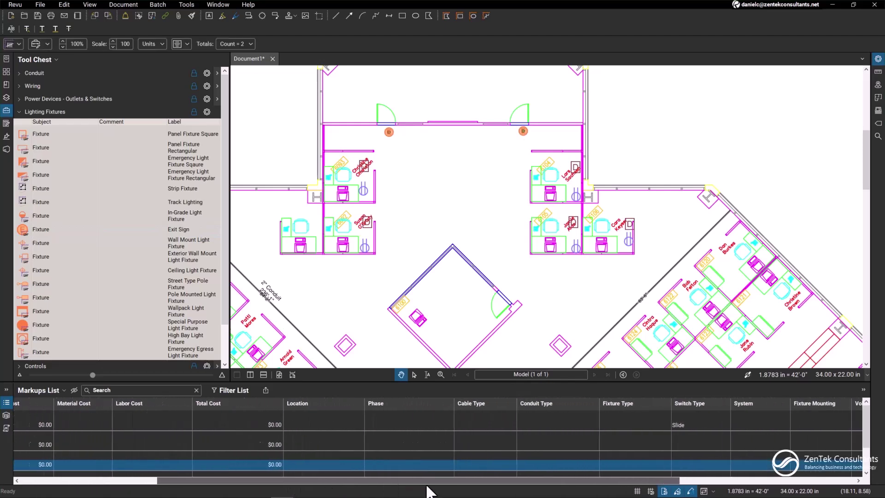
pyautogui.click(491, 464)
pyautogui.click(524, 465)
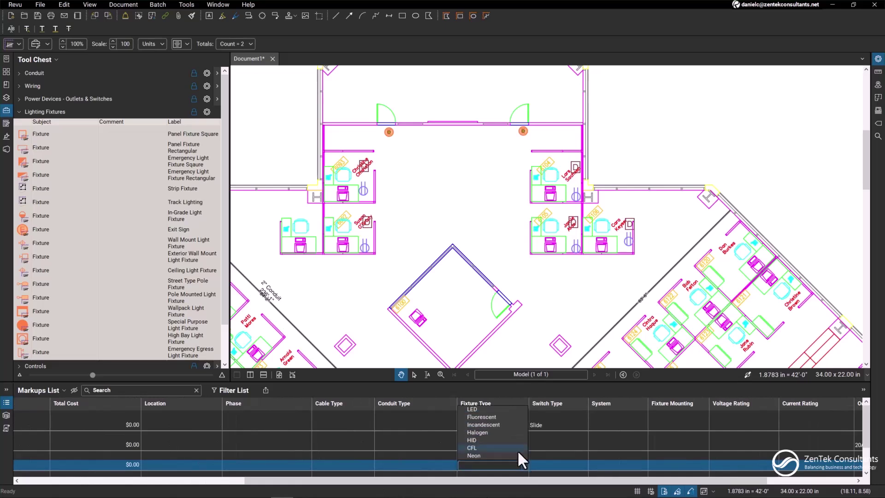
pyautogui.click(477, 433)
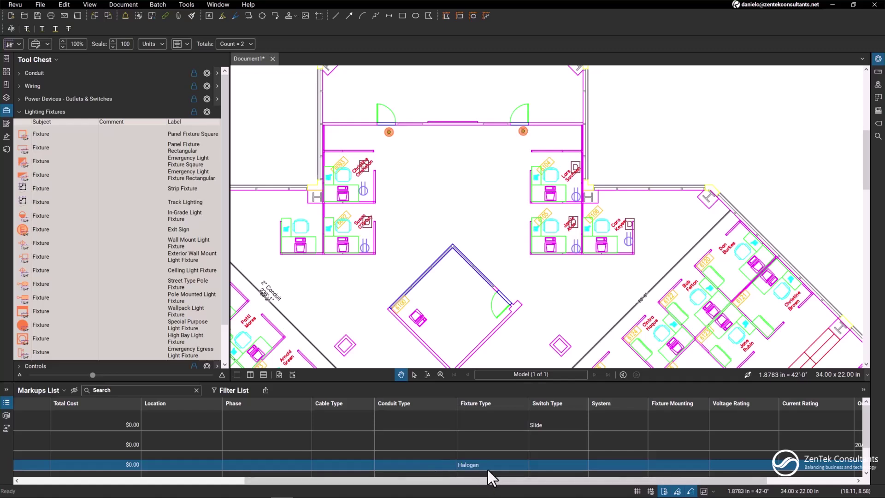
pyautogui.click(487, 469)
pyautogui.press('BackSpace')
pyautogui.write('xample')
pyautogui.click(417, 464)
pyautogui.moveTo(424, 481); pyautogui.dragTo(154, 482)
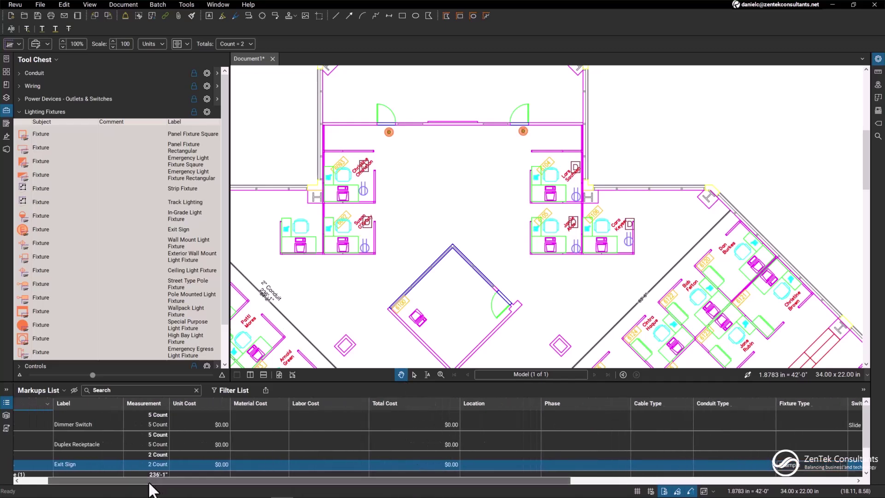
pyautogui.click(41, 110)
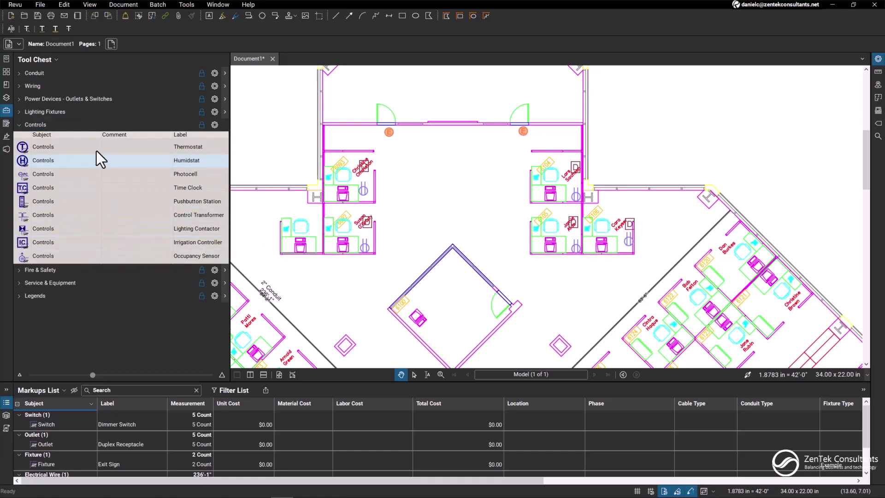
# Place two Smoke Detector counts from Fire & Safety in the upper open area and lower plan
pyautogui.click(51, 121)
pyautogui.click(51, 135)
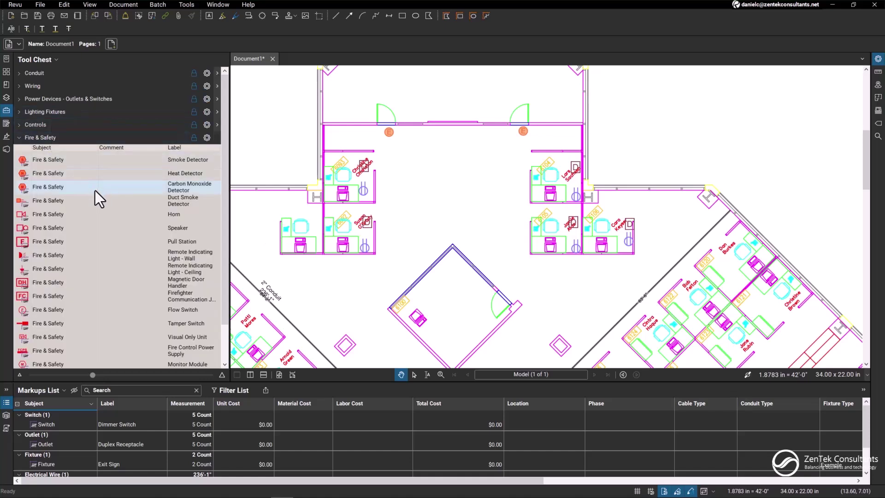
pyautogui.scroll(-2, 95, 191)
pyautogui.click(81, 117)
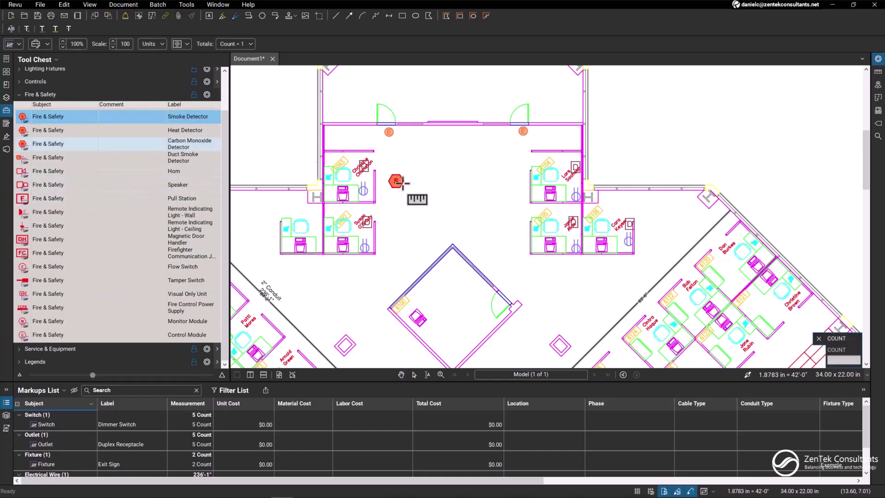
pyautogui.click(455, 142)
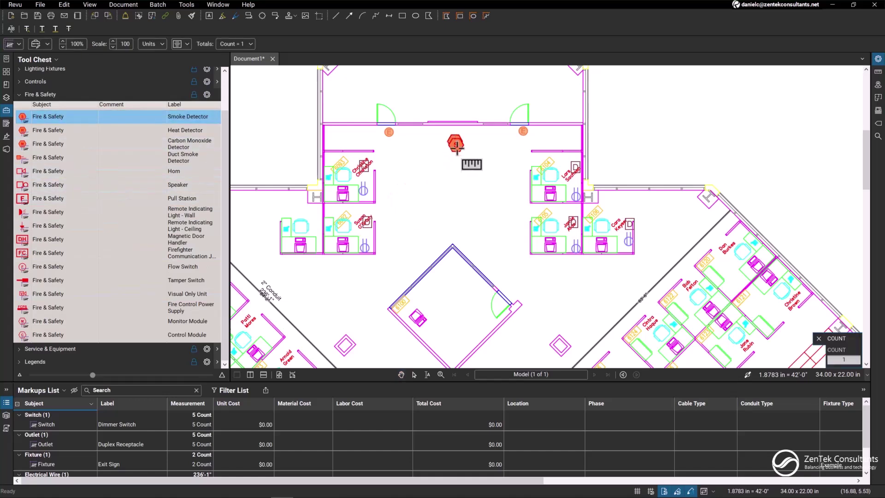
pyautogui.click(451, 251)
pyautogui.press('Escape')
pyautogui.click(51, 94)
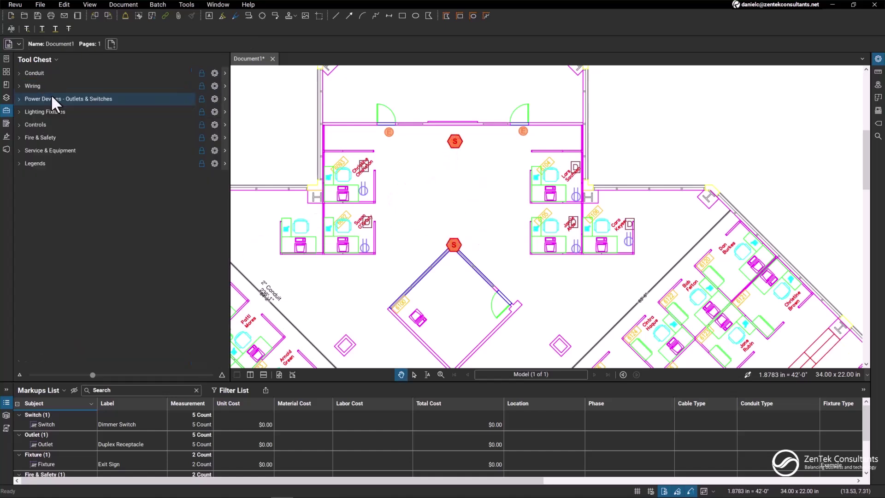
pyautogui.click(51, 151)
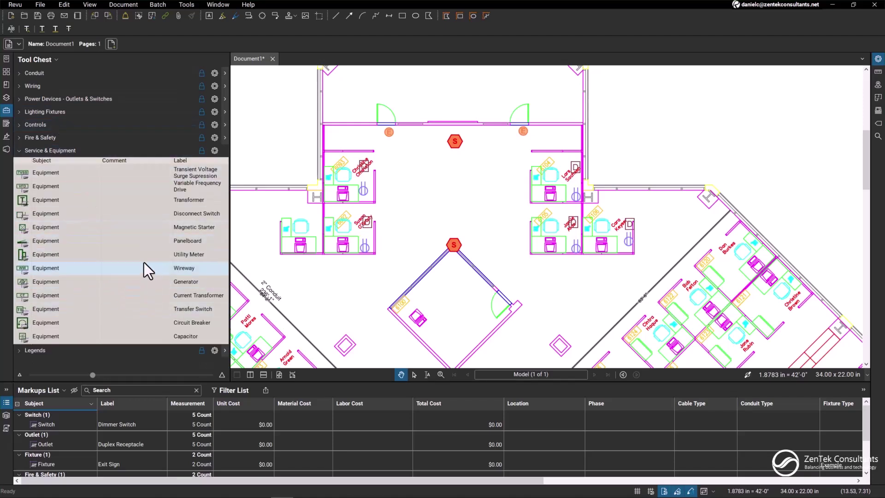
# Place two Transformer counts inside the upper octagonal room
pyautogui.click(131, 199)
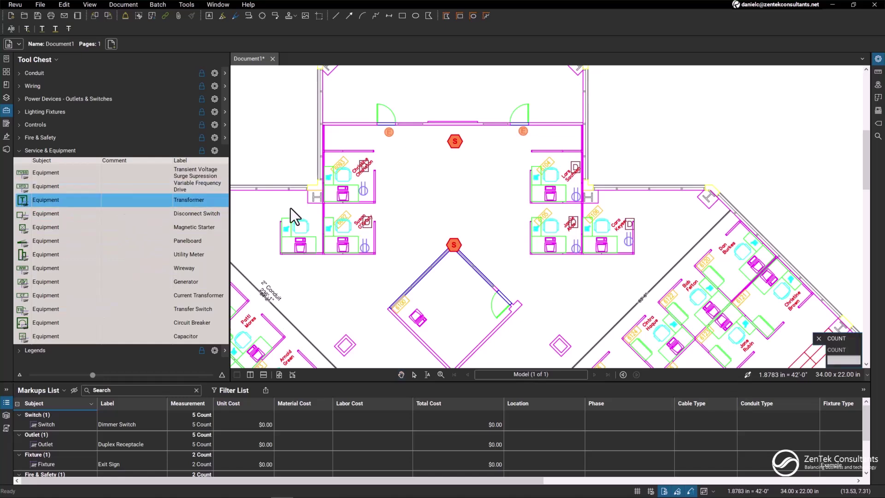
pyautogui.scroll(3, 370, 106)
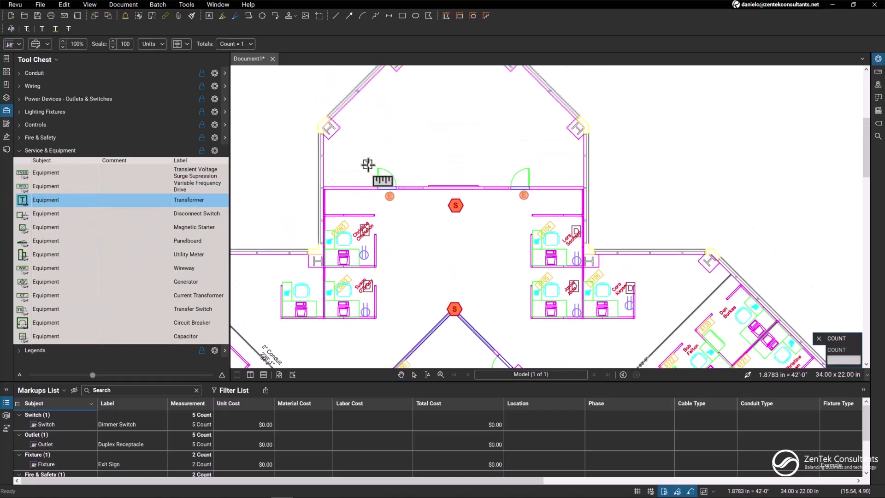
pyautogui.click(357, 162)
pyautogui.click(383, 106)
pyautogui.press('Escape')
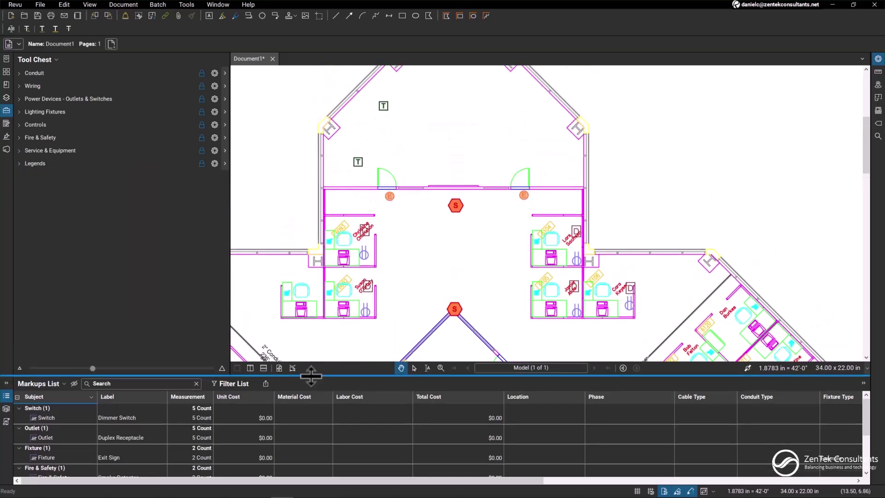
# Enlarge the Markups List and select the Dimmer Switch row under Fixture
pyautogui.moveTo(296, 383)
pyautogui.mouseDown()
pyautogui.moveTo(296, 265)
pyautogui.moveTo(296, 285)
pyautogui.mouseUp()
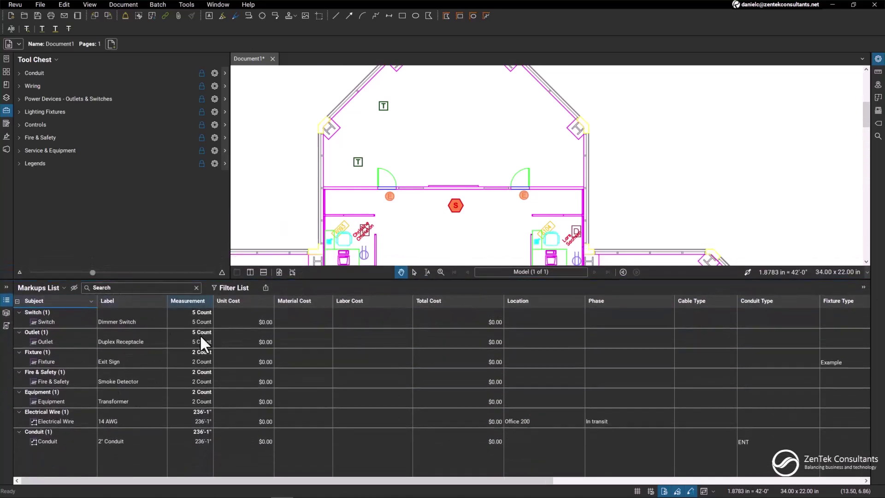
pyautogui.doubleClick(129, 352)
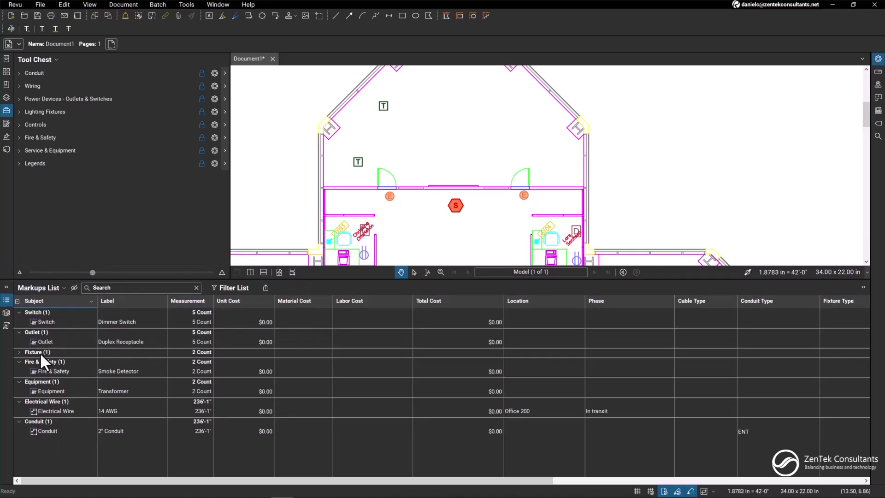
pyautogui.click(19, 352)
pyautogui.click(208, 322)
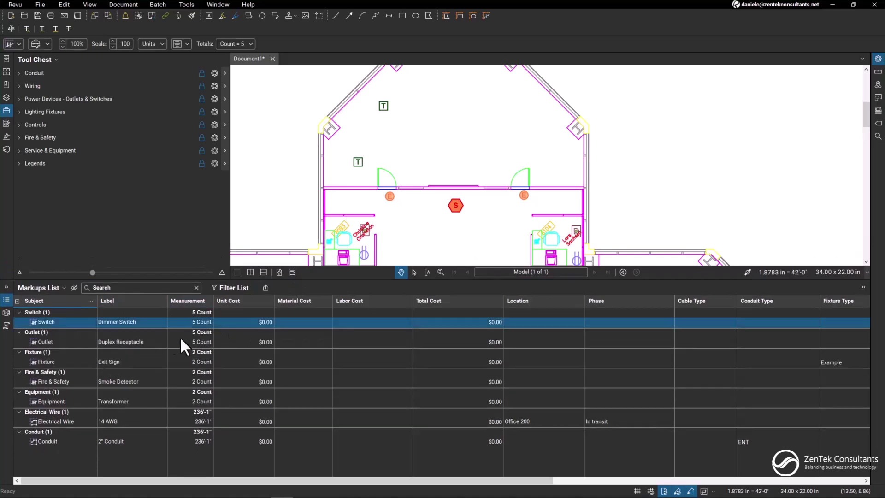
# Enter Dimmer Switch costs of $15 unit, $25 material and $200 labor, then shrink the list
pyautogui.doubleClick(243, 321)
pyautogui.write('15')
pyautogui.press('Return')
pyautogui.click(308, 323)
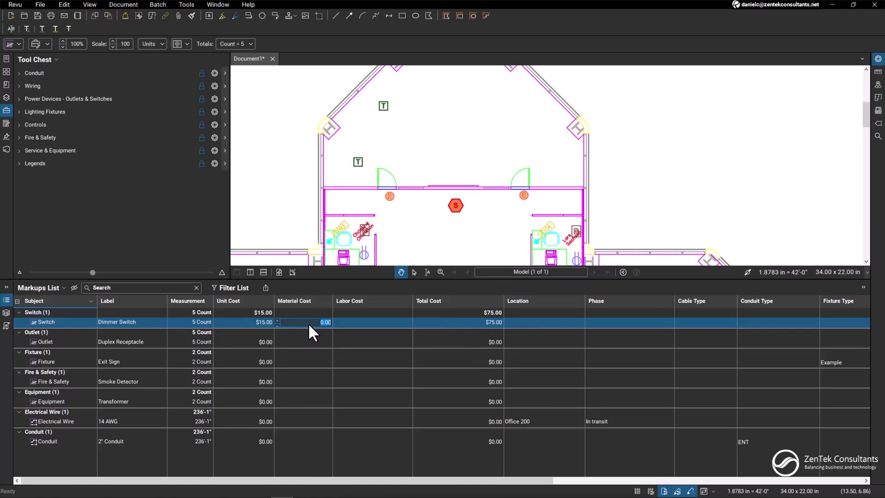
pyautogui.press('Return')
pyautogui.write('$25')
pyautogui.click(401, 322)
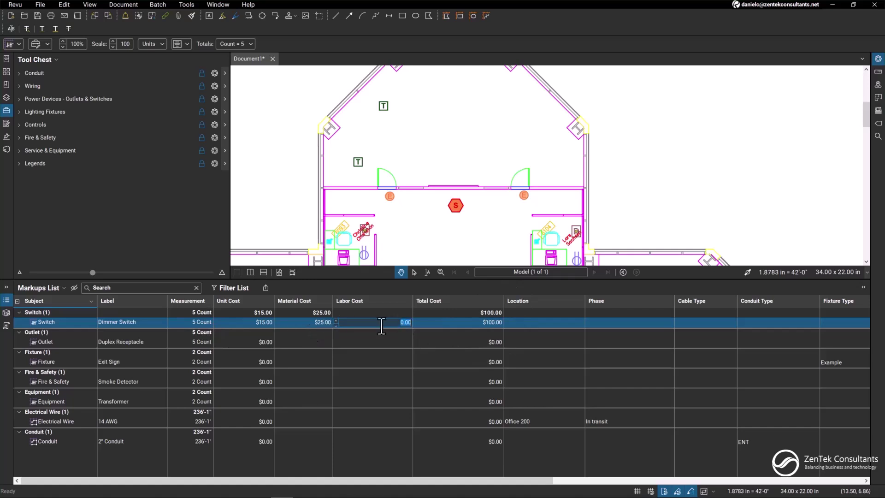
pyautogui.write('2')
pyautogui.press('Return')
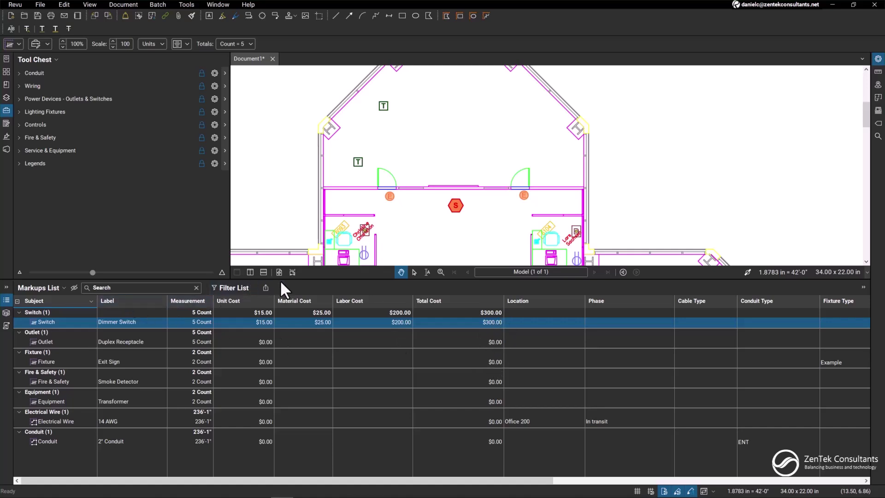
pyautogui.moveTo(282, 281); pyautogui.dragTo(282, 397)
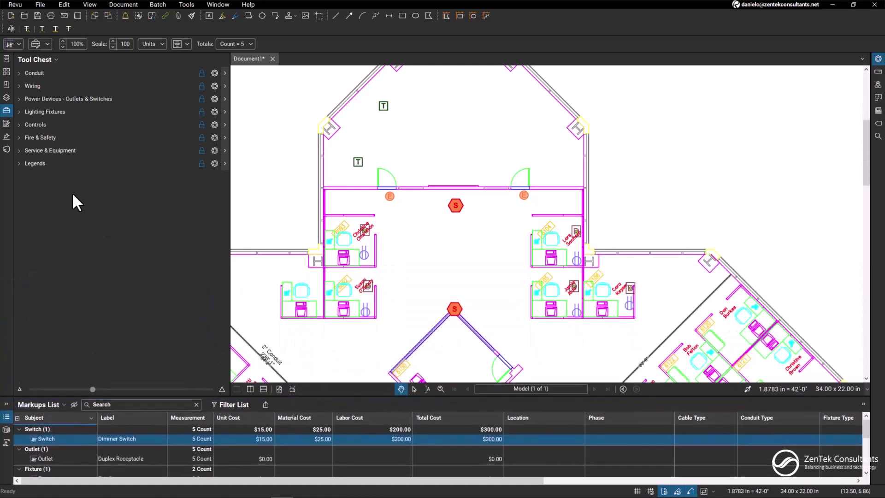
# Place a Single Sheet Legend on the plan and move it above the octagonal room
pyautogui.click(35, 165)
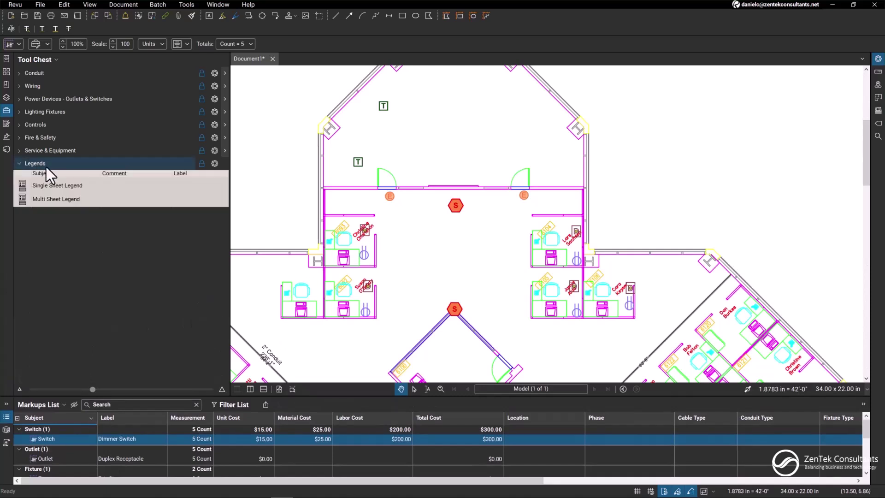
pyautogui.click(68, 188)
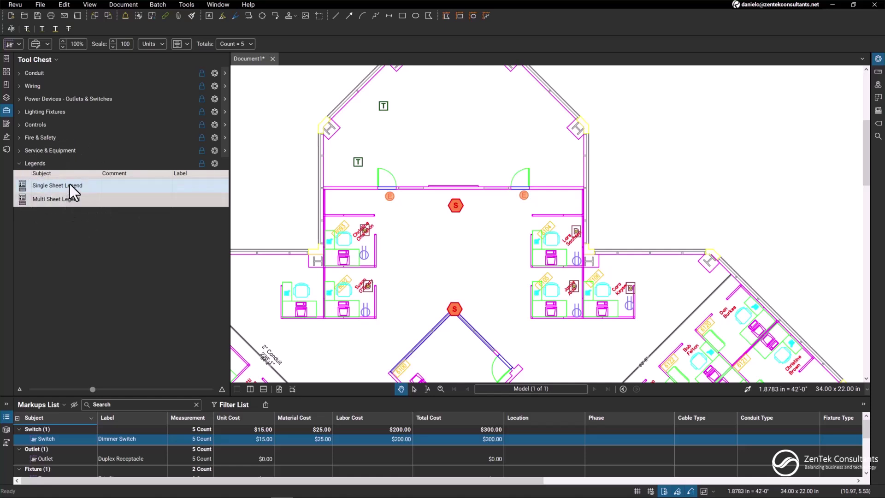
pyautogui.click(70, 184)
pyautogui.scroll(-3, 640, 205)
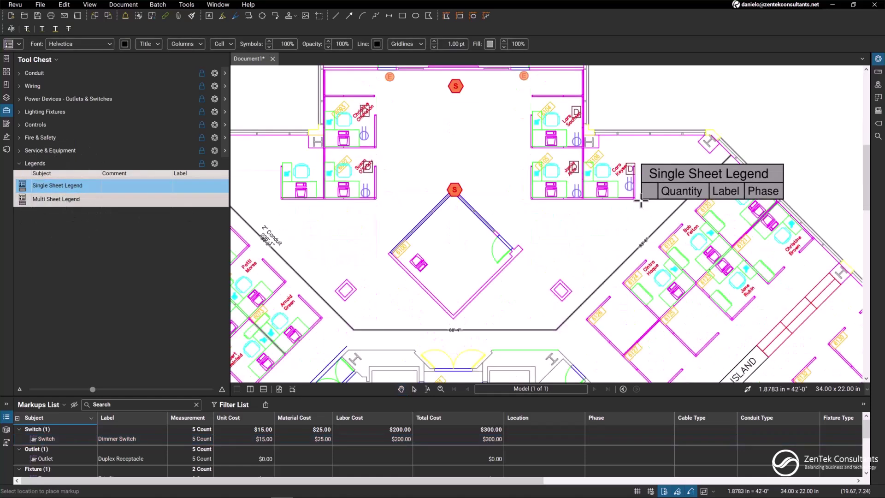
pyautogui.scroll(5, 640, 205)
pyautogui.scroll(3, 611, 207)
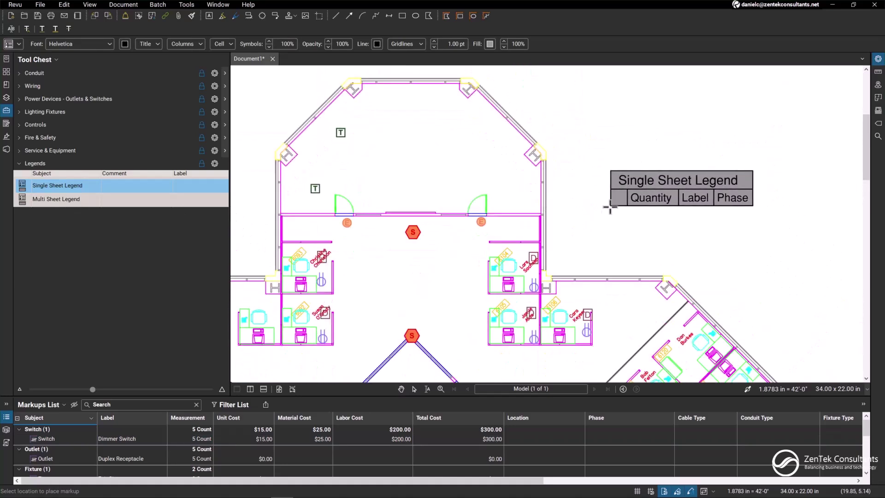
pyautogui.click(610, 208)
pyautogui.press('Escape')
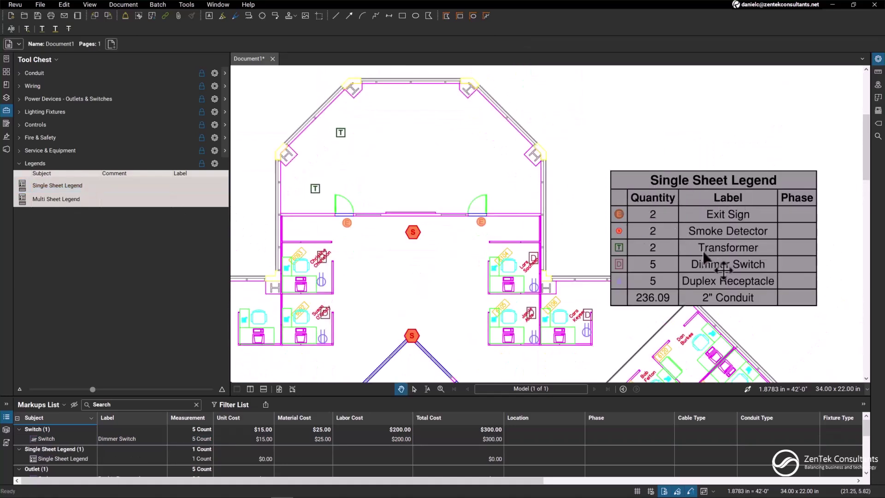
pyautogui.moveTo(703, 251); pyautogui.dragTo(715, 169)
pyautogui.scroll(-2, 702, 266)
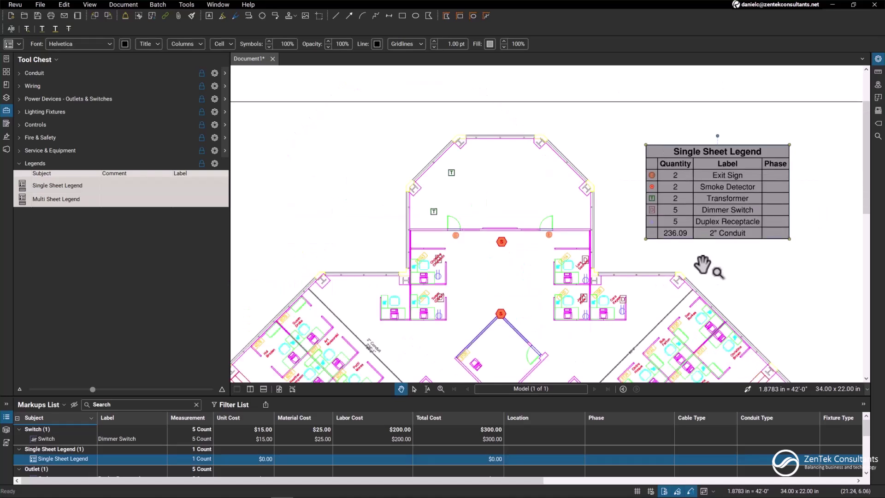
pyautogui.moveTo(701, 266); pyautogui.dragTo(620, 189)
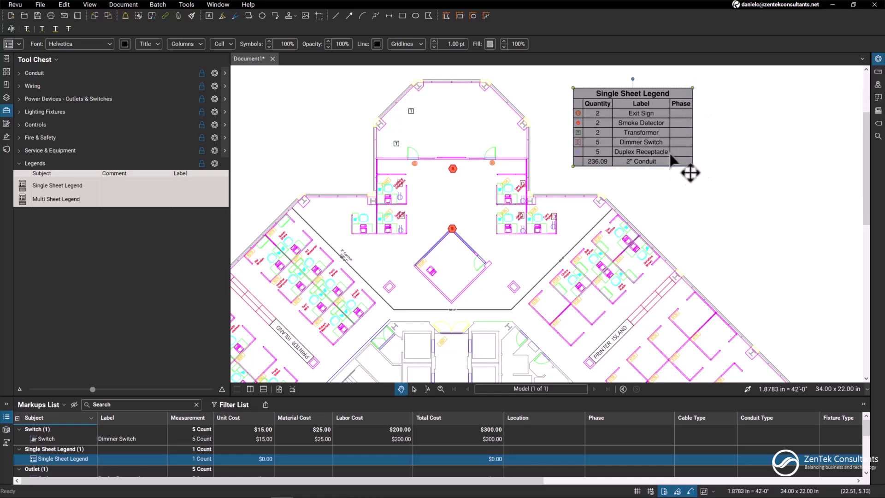
# Set the Dimmer Switch Phase to 'In Transit' and collapse the Legends group
pyautogui.click(605, 438)
pyautogui.doubleClick(617, 438)
pyautogui.write('In Transit')
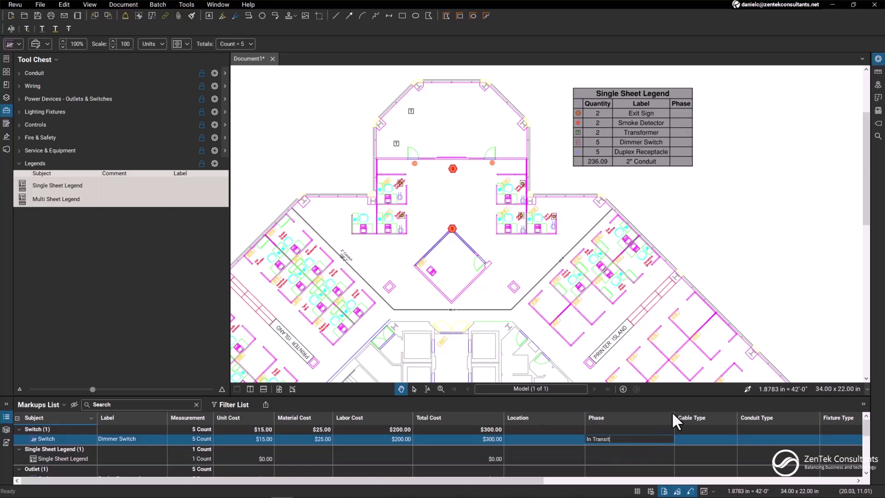
pyautogui.press('Return')
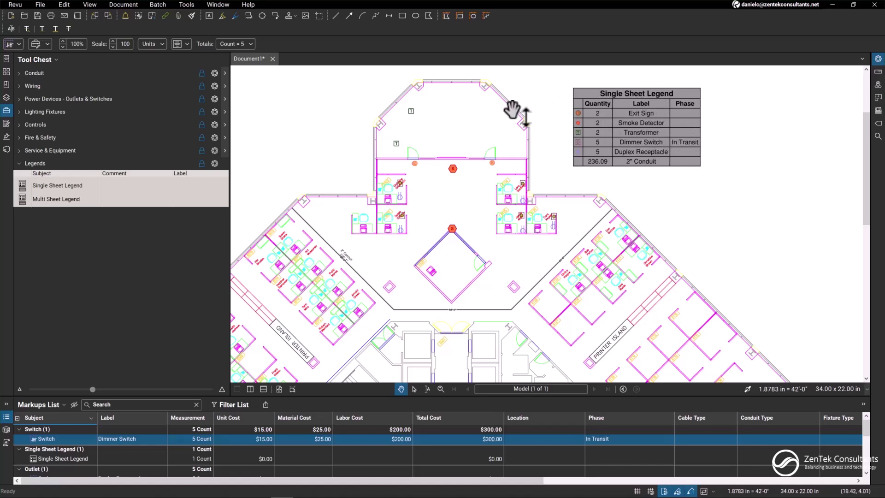
pyautogui.click(35, 164)
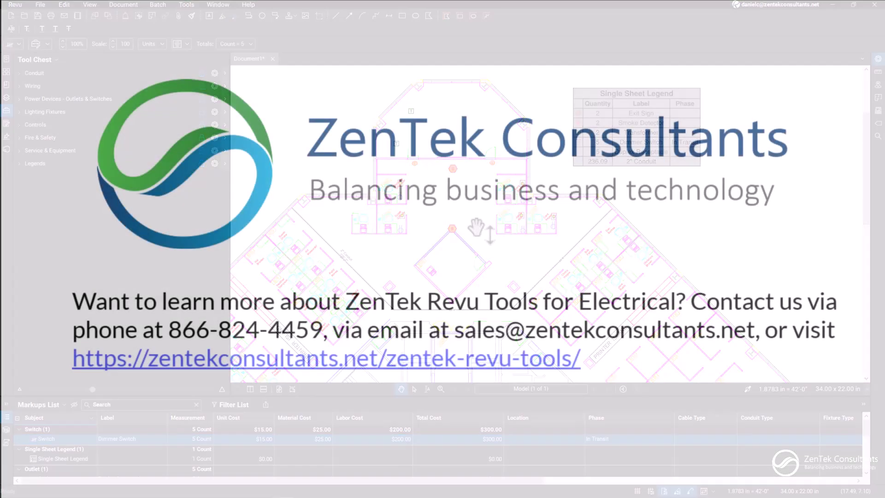